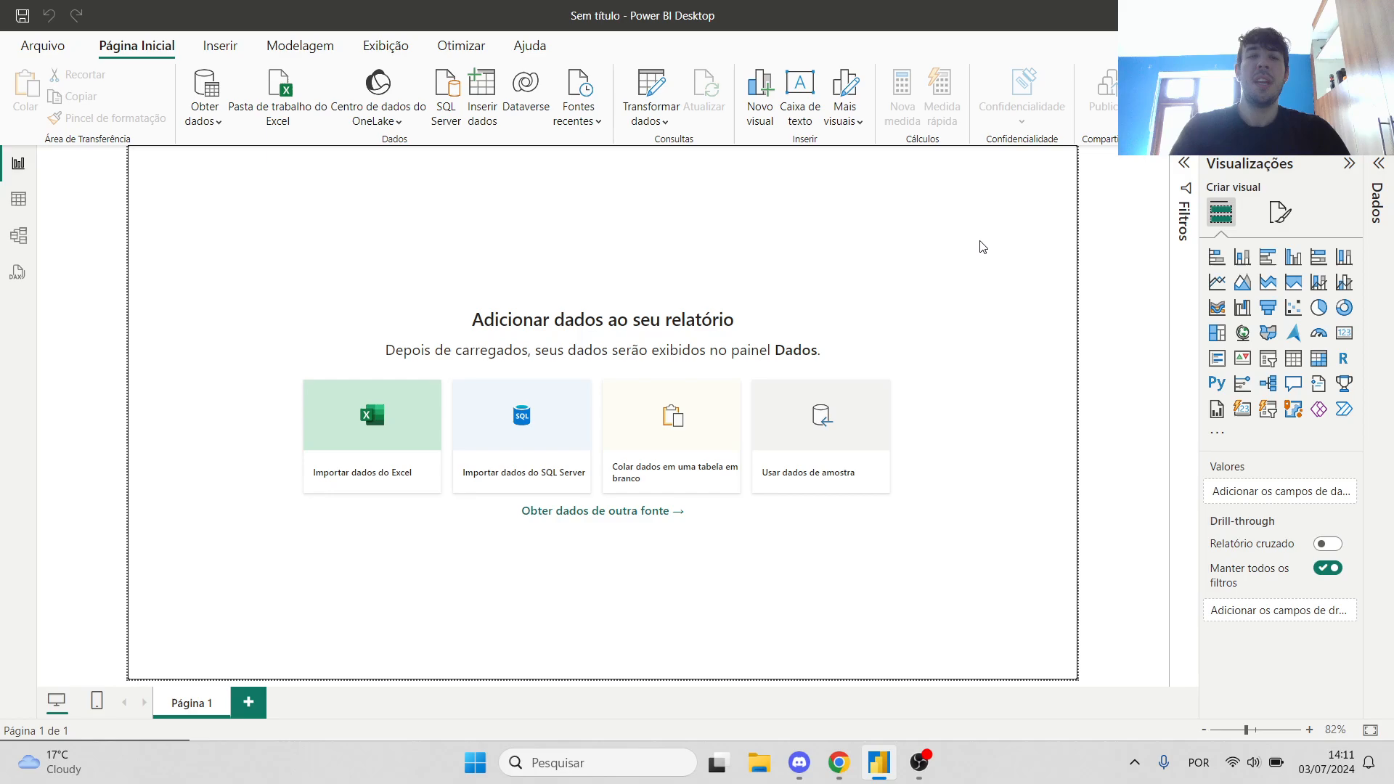
# Import the Orders sheet from the global_superstore_2016 workbook and open it for transformation in Power Query
pyautogui.click(408, 417)
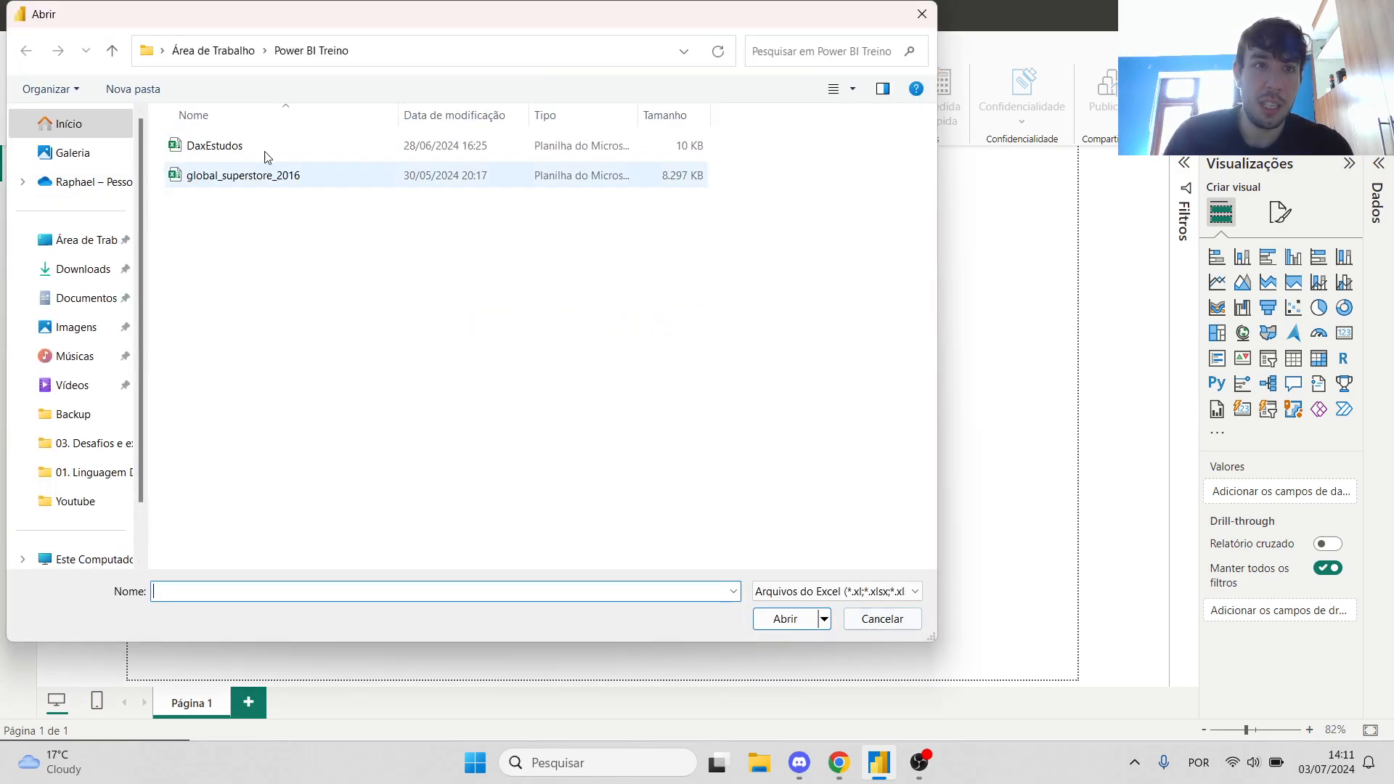
pyautogui.doubleClick(264, 177)
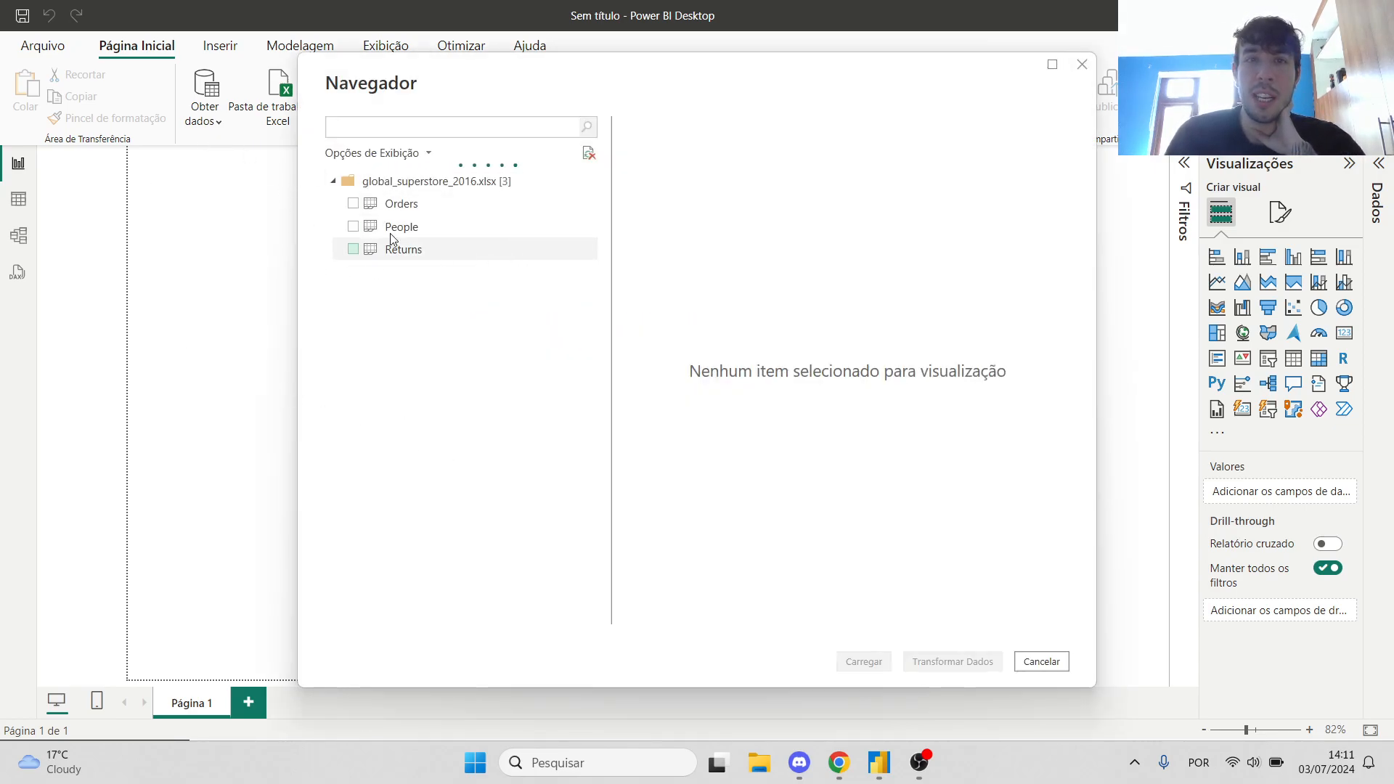
pyautogui.click(365, 208)
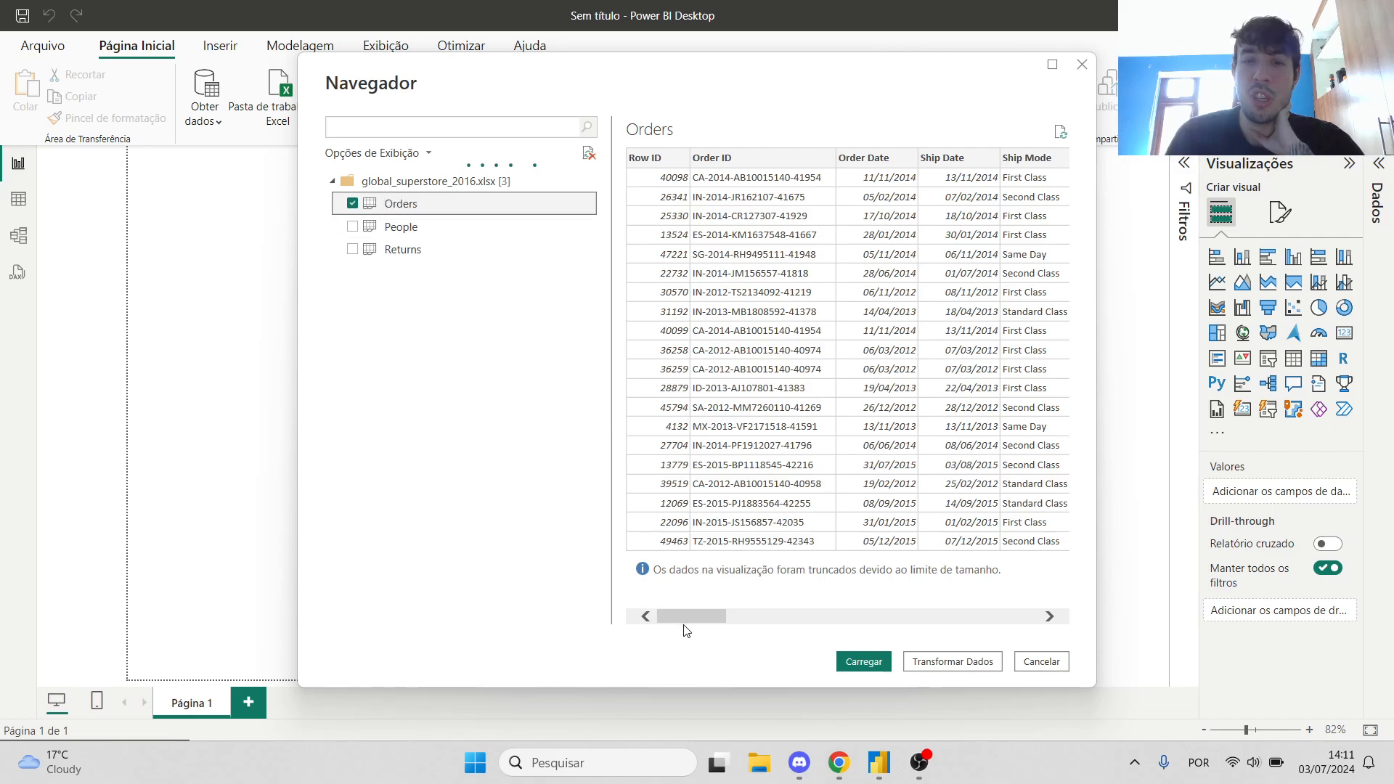
pyautogui.moveTo(674, 622); pyautogui.dragTo(731, 625)
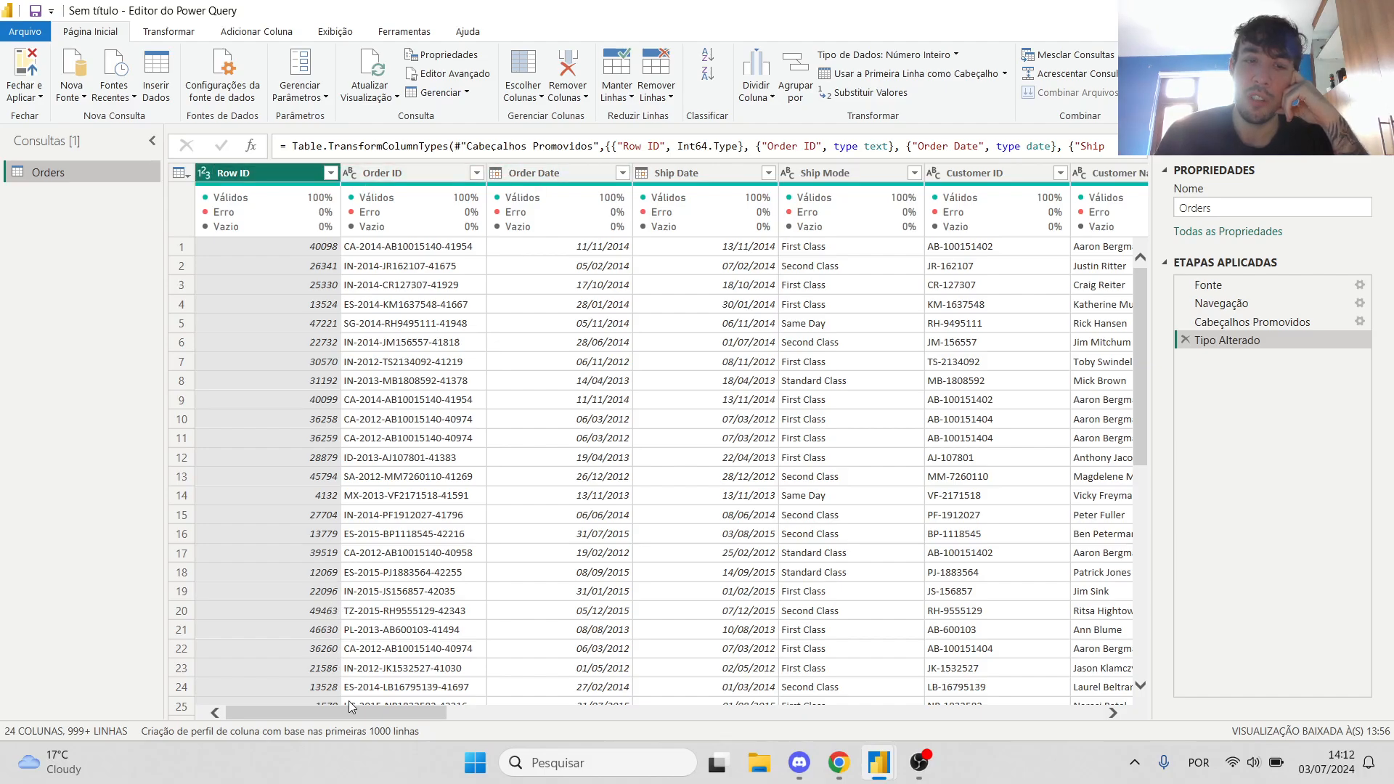
# Examine which text extraction options are offered for transforming the Order ID column
pyautogui.moveTo(357, 715); pyautogui.dragTo(355, 646)
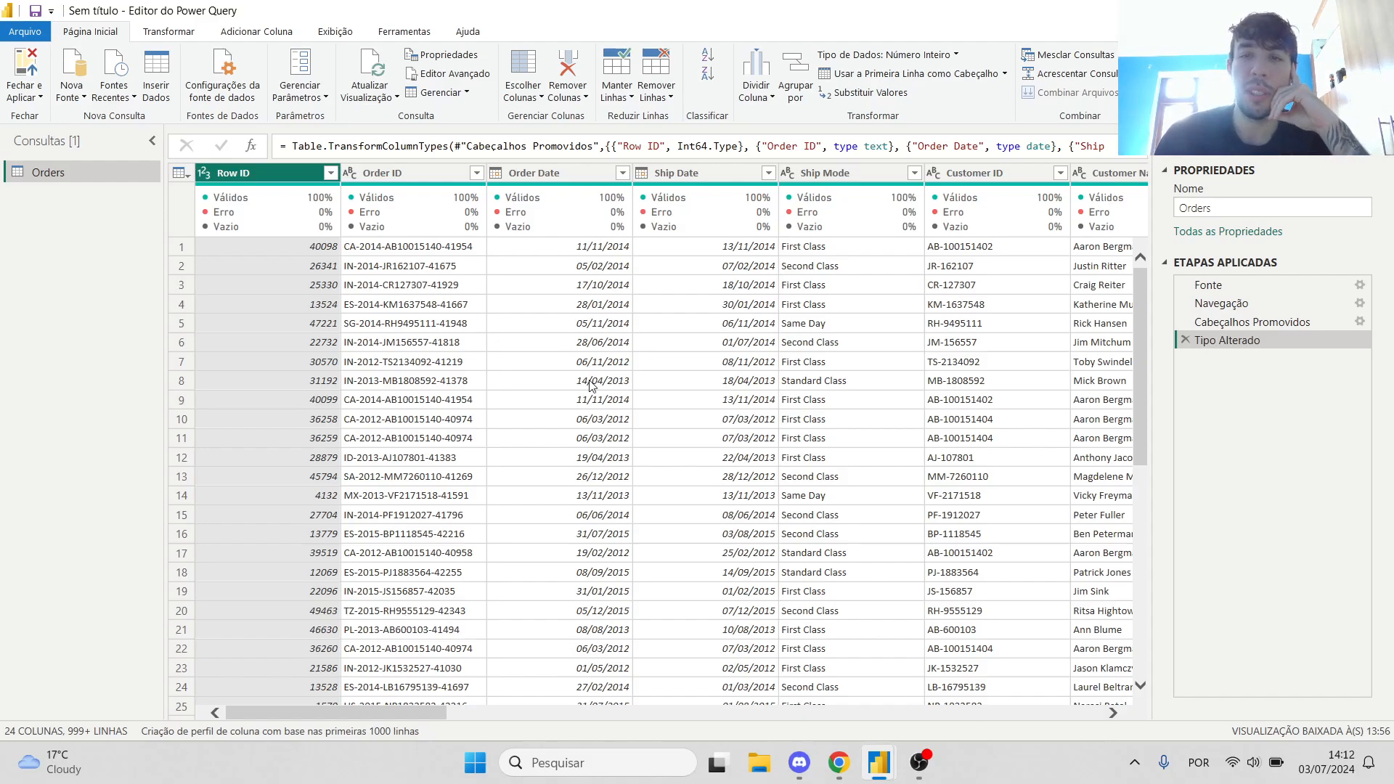
pyautogui.click(578, 325)
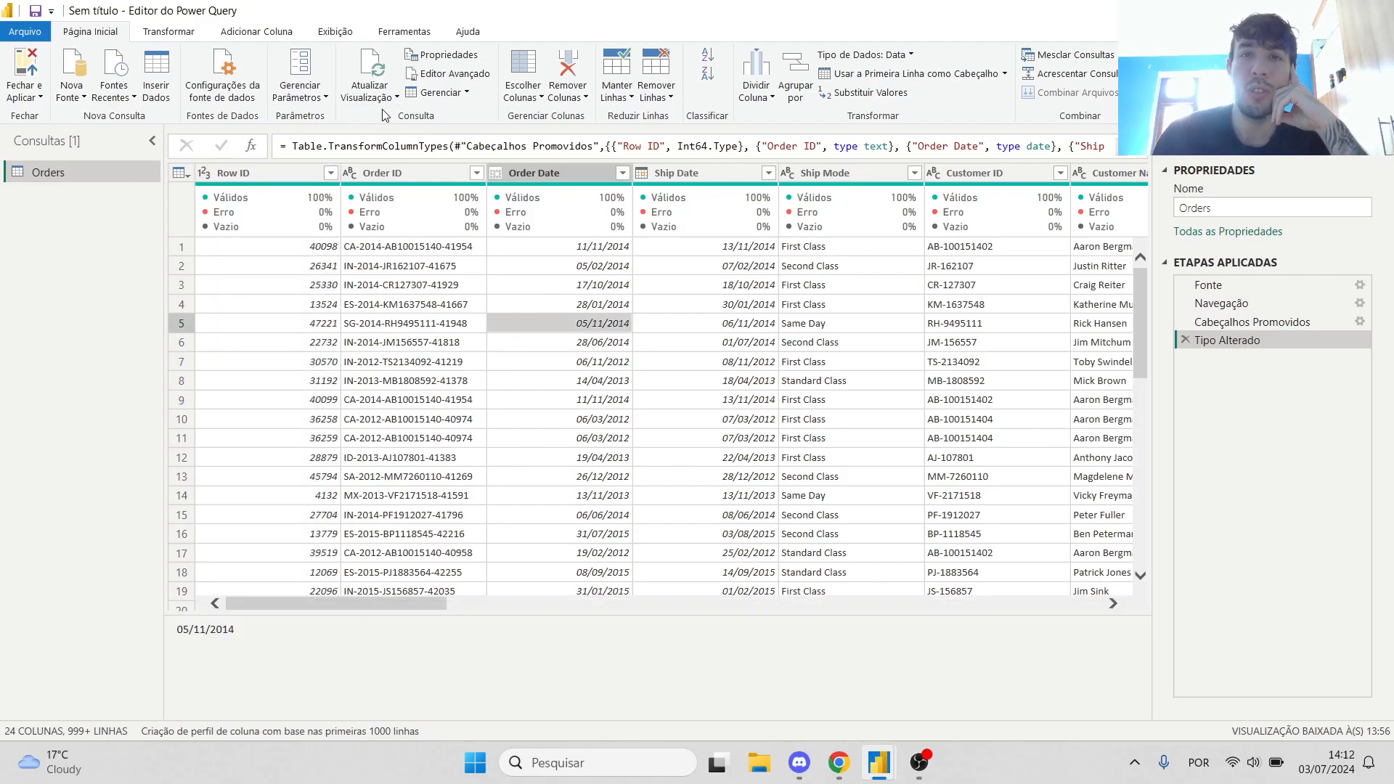
pyautogui.click(176, 35)
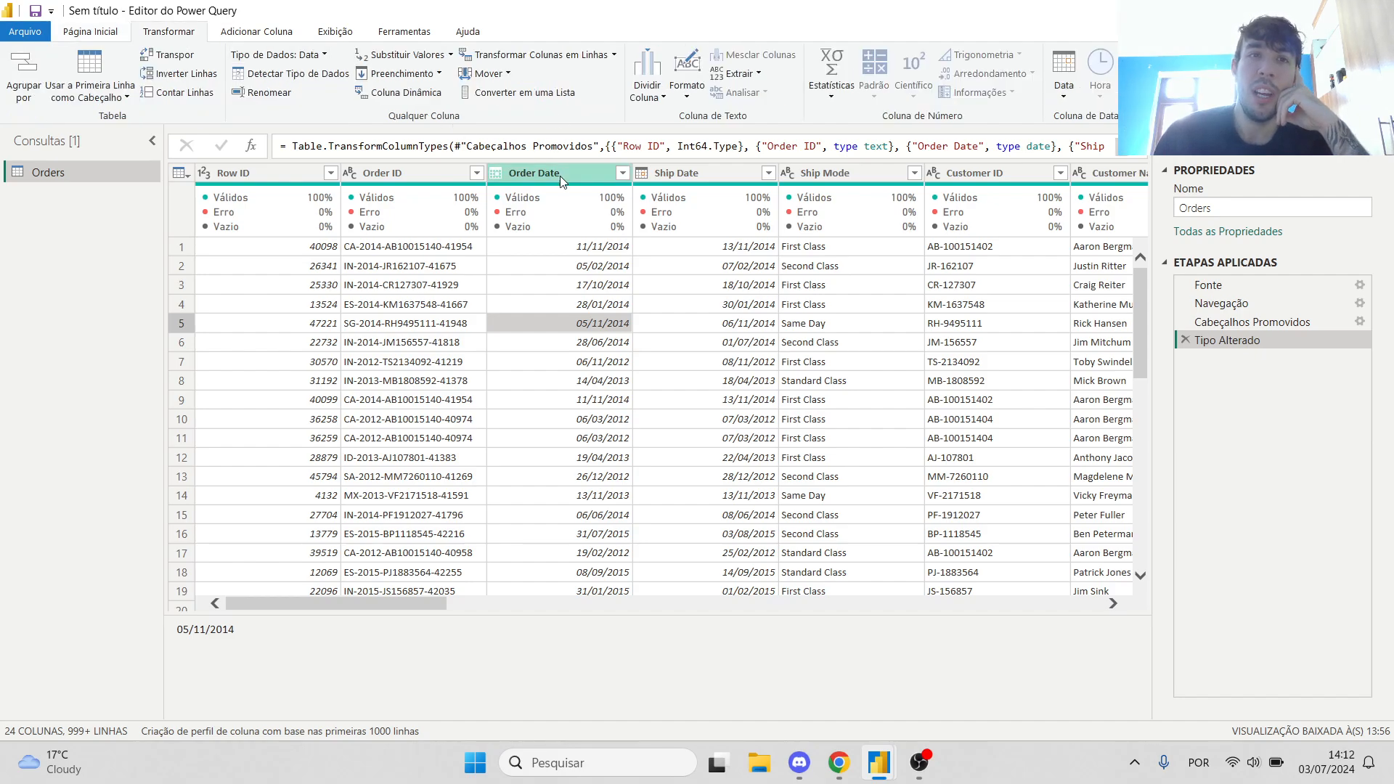
pyautogui.click(407, 173)
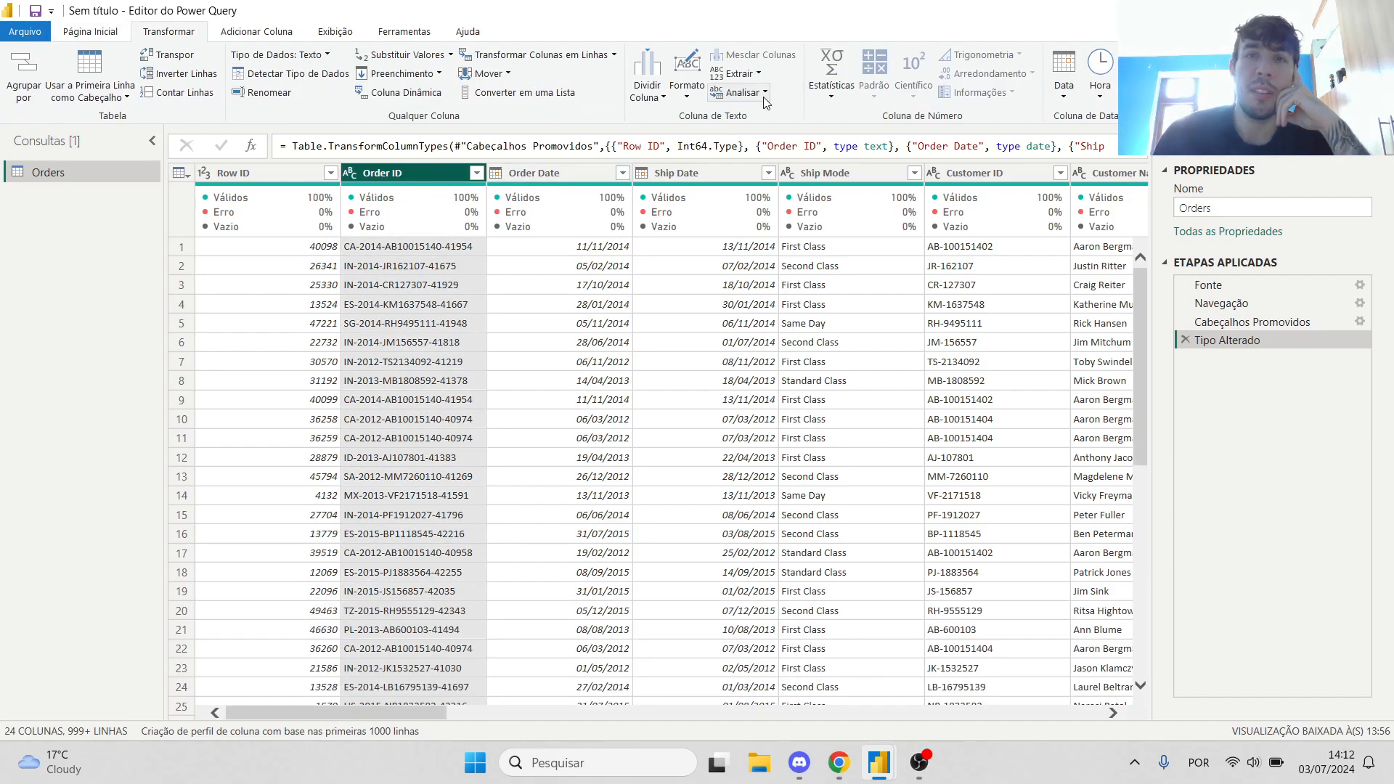
pyautogui.click(748, 74)
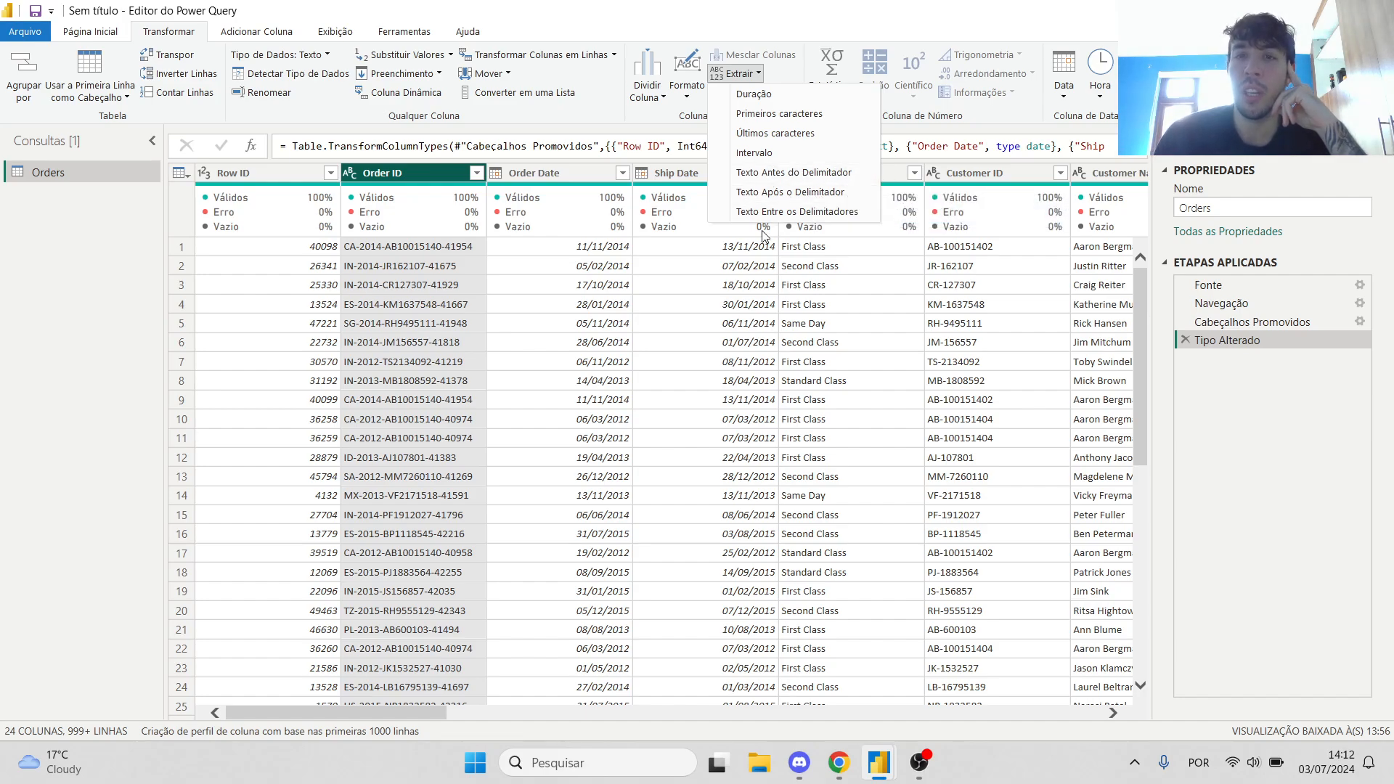
pyautogui.click(436, 233)
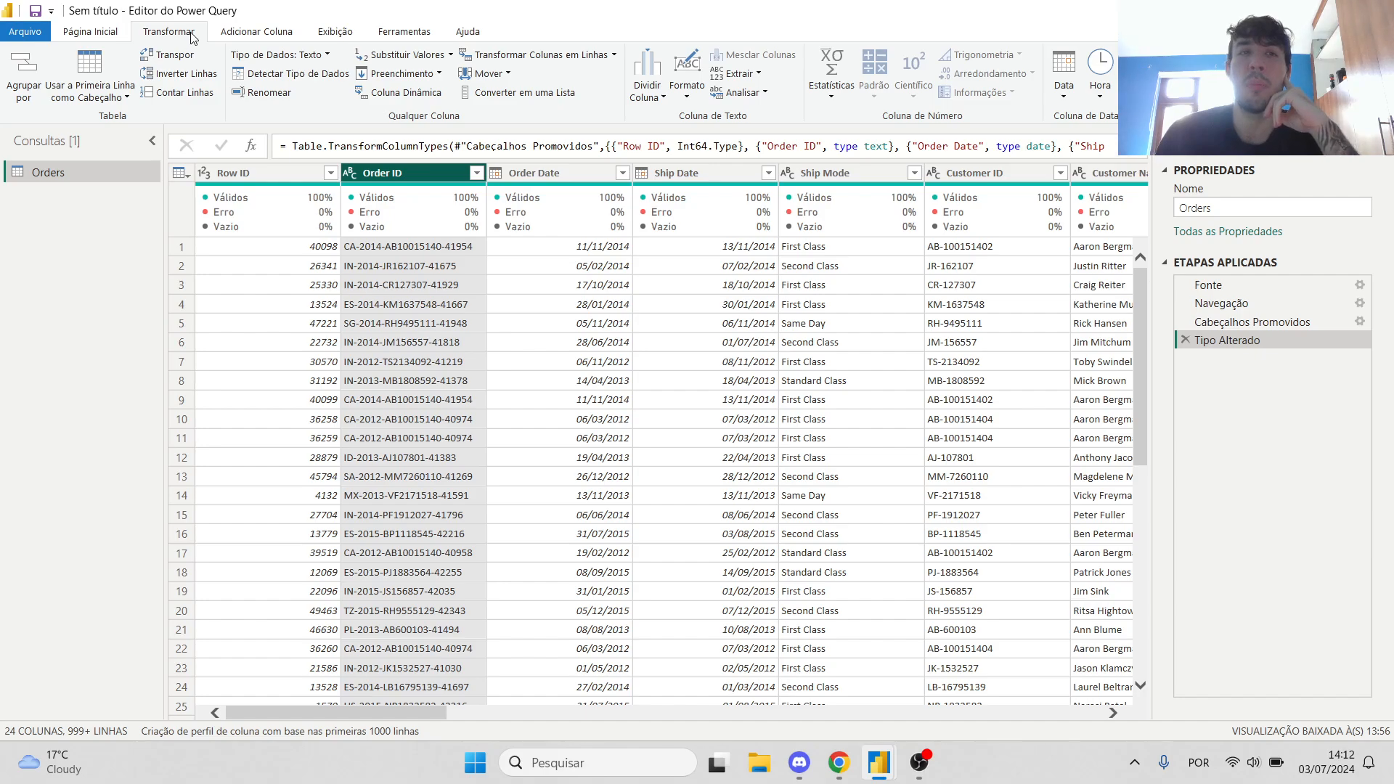
pyautogui.click(237, 35)
pyautogui.click(181, 33)
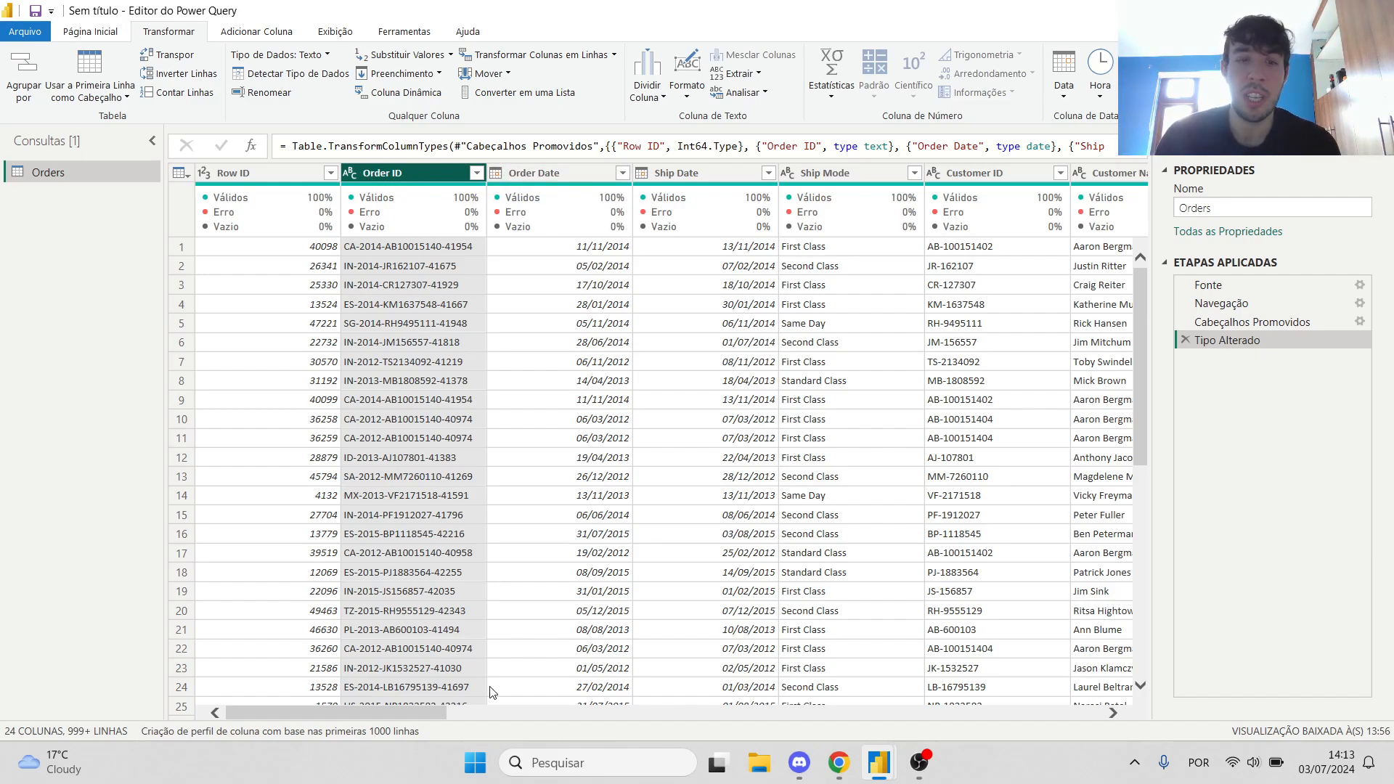
# Compare the extraction options for transforming Customer ID in place with those for adding a new column from it
pyautogui.moveTo(422, 711); pyautogui.dragTo(457, 712)
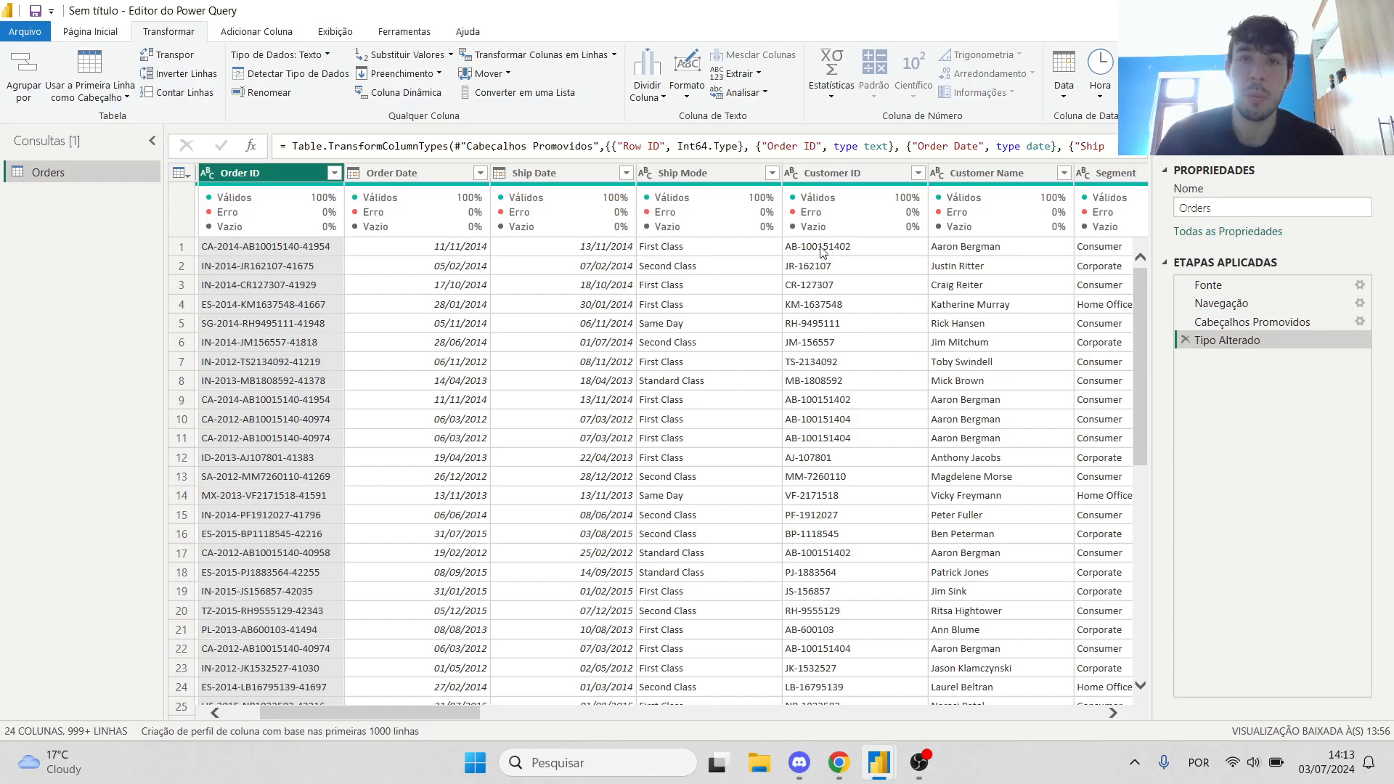
pyautogui.click(854, 180)
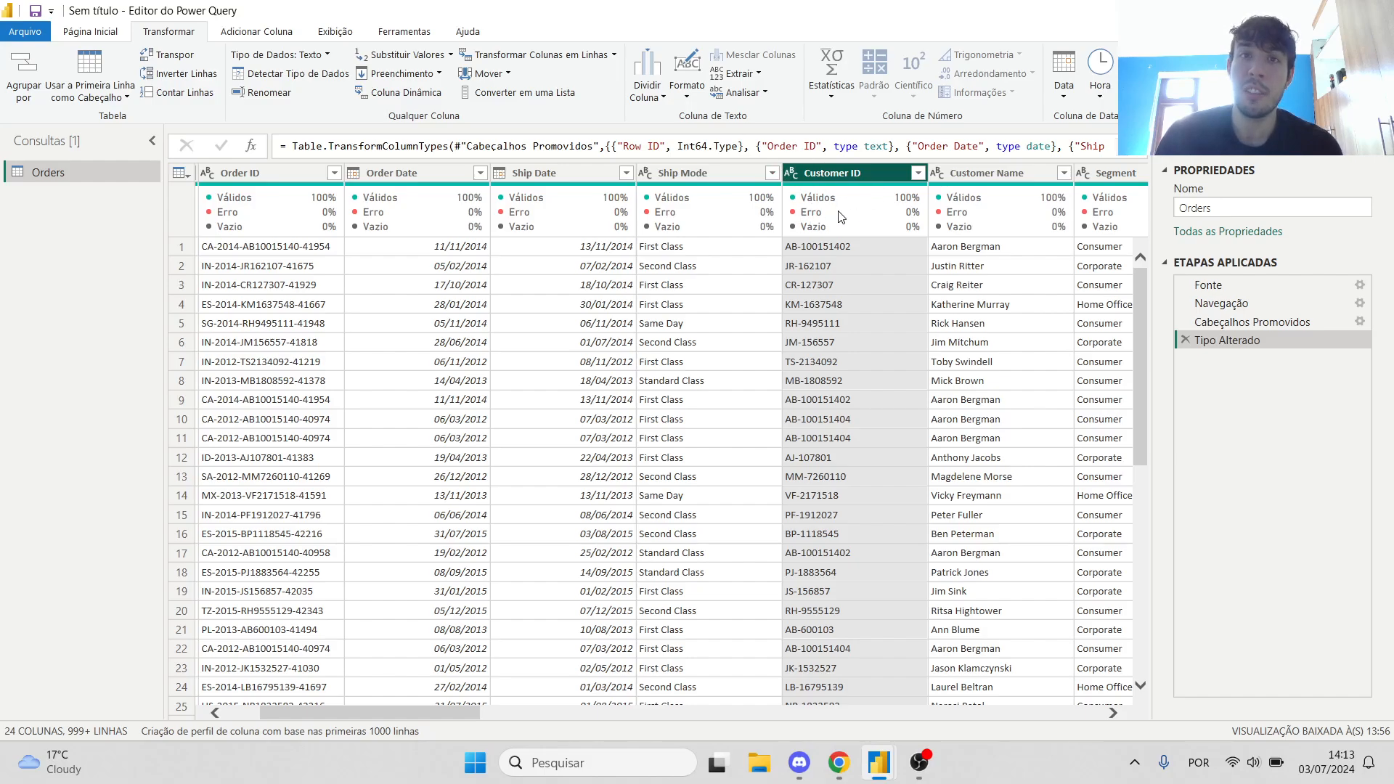
pyautogui.click(235, 36)
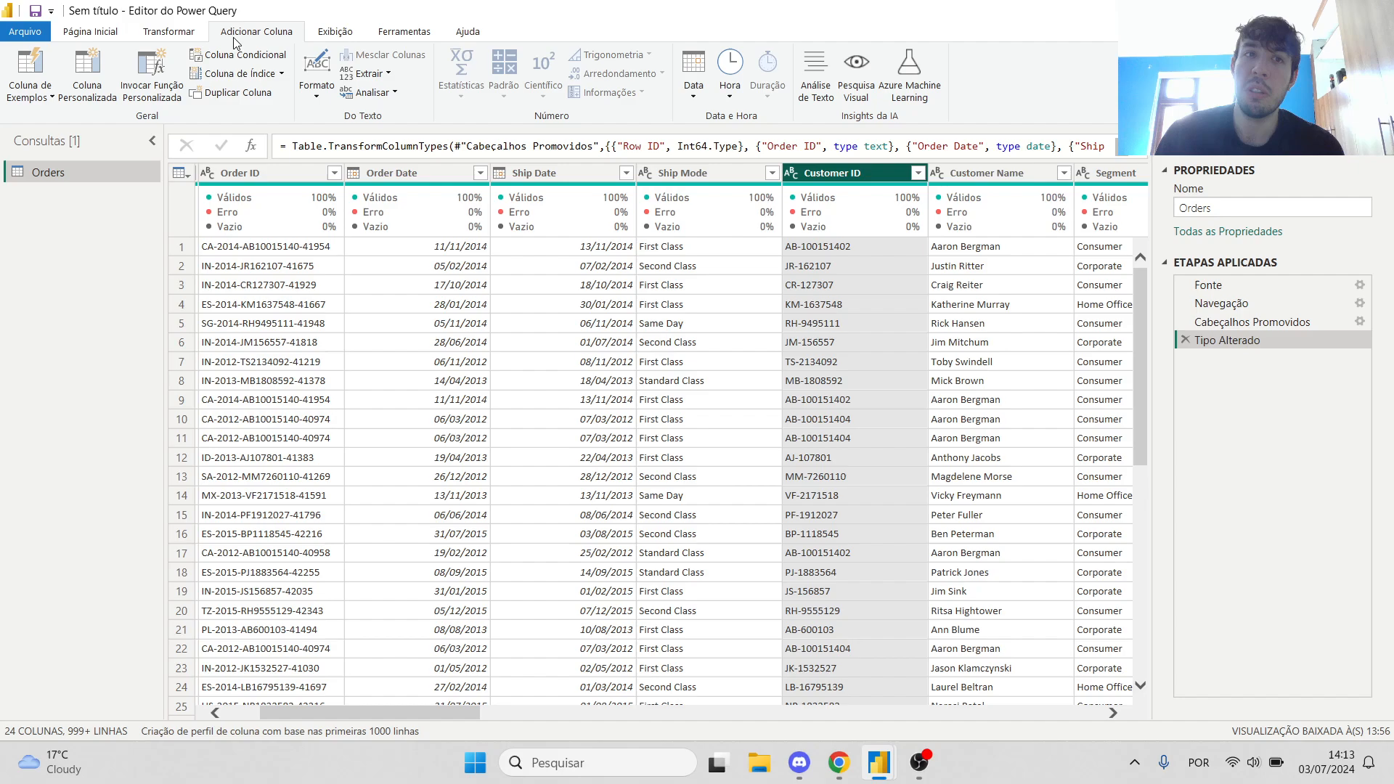
pyautogui.click(369, 74)
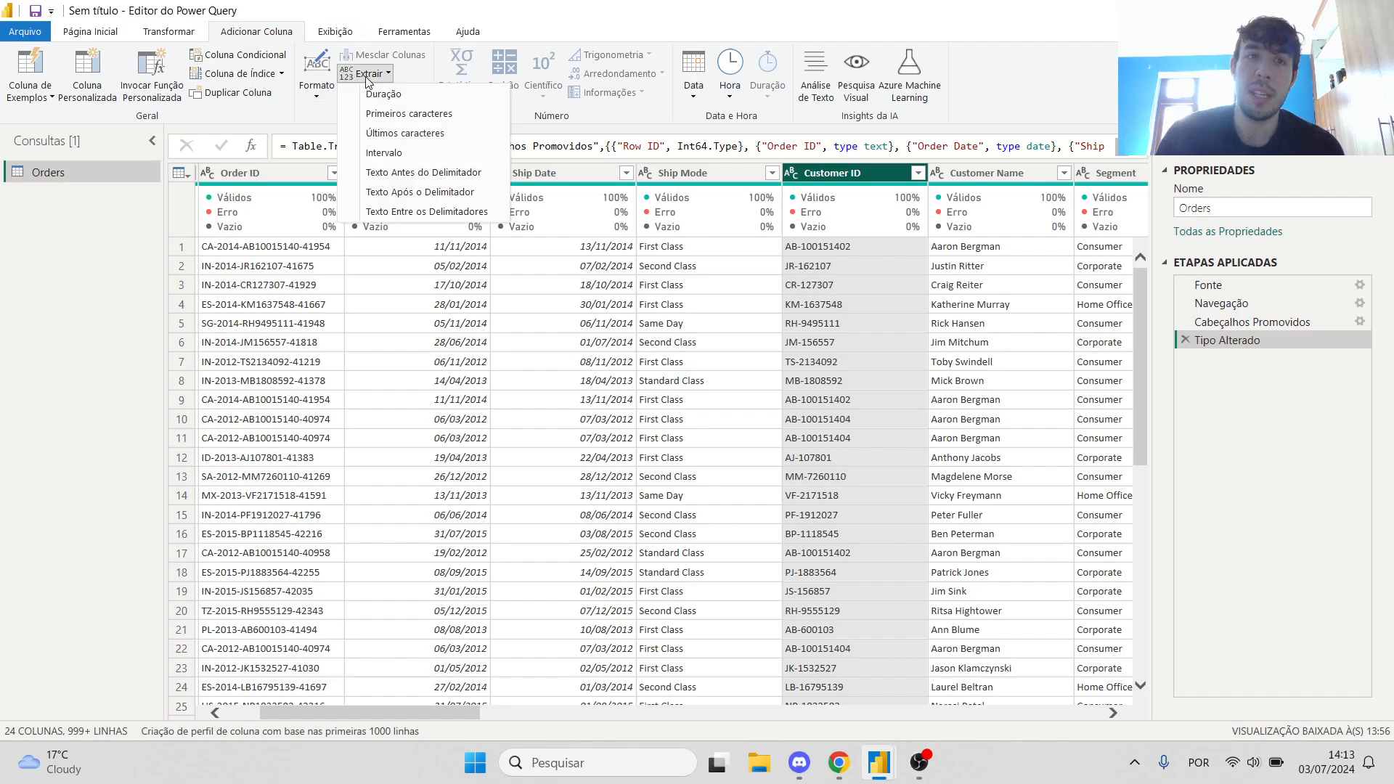
pyautogui.click(194, 33)
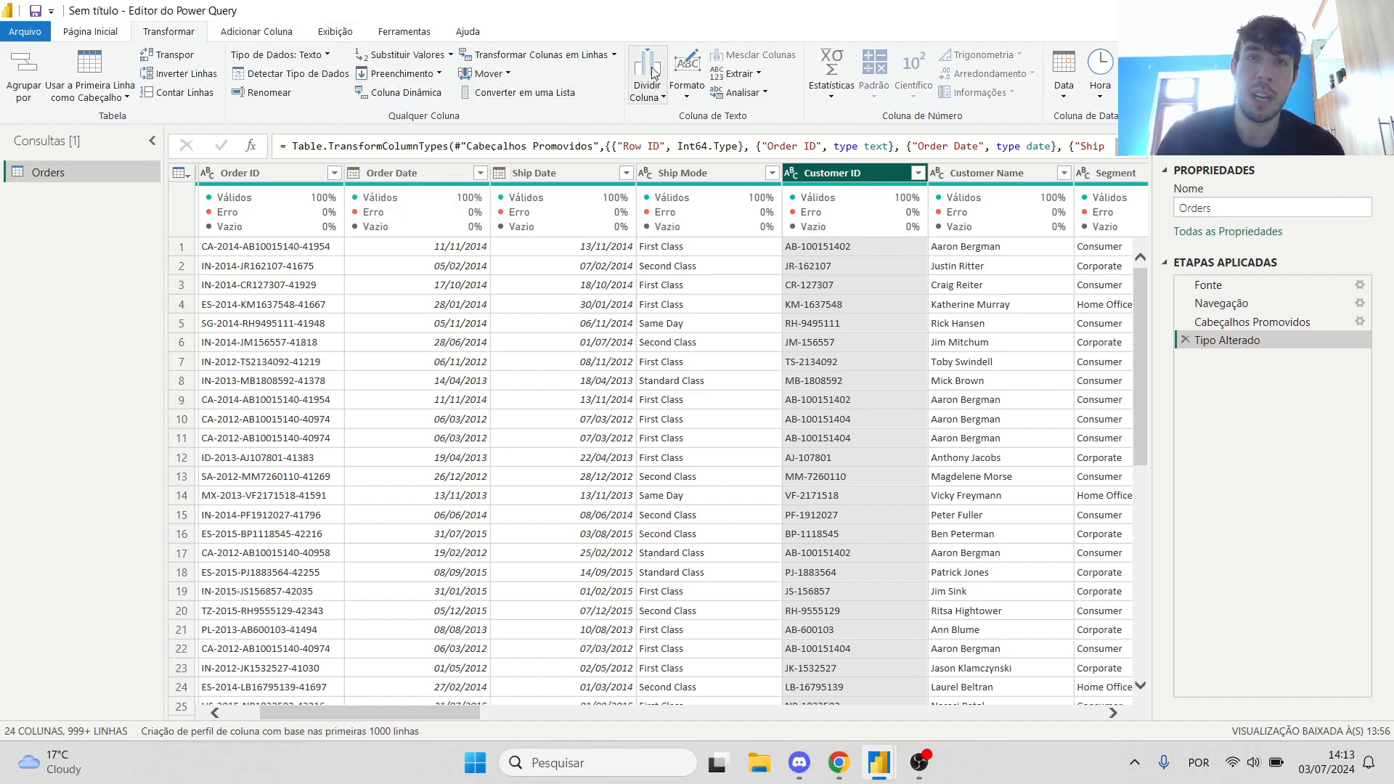
pyautogui.click(737, 74)
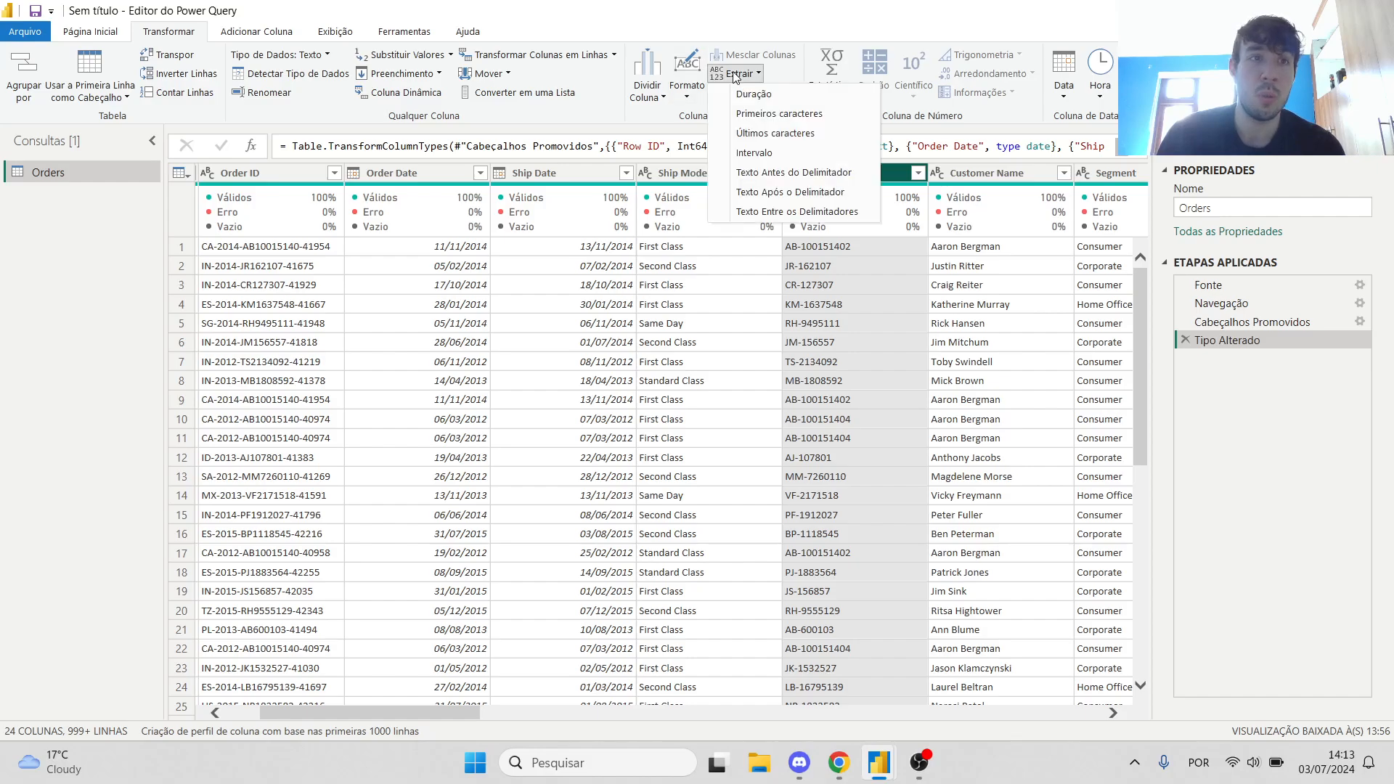
pyautogui.click(735, 75)
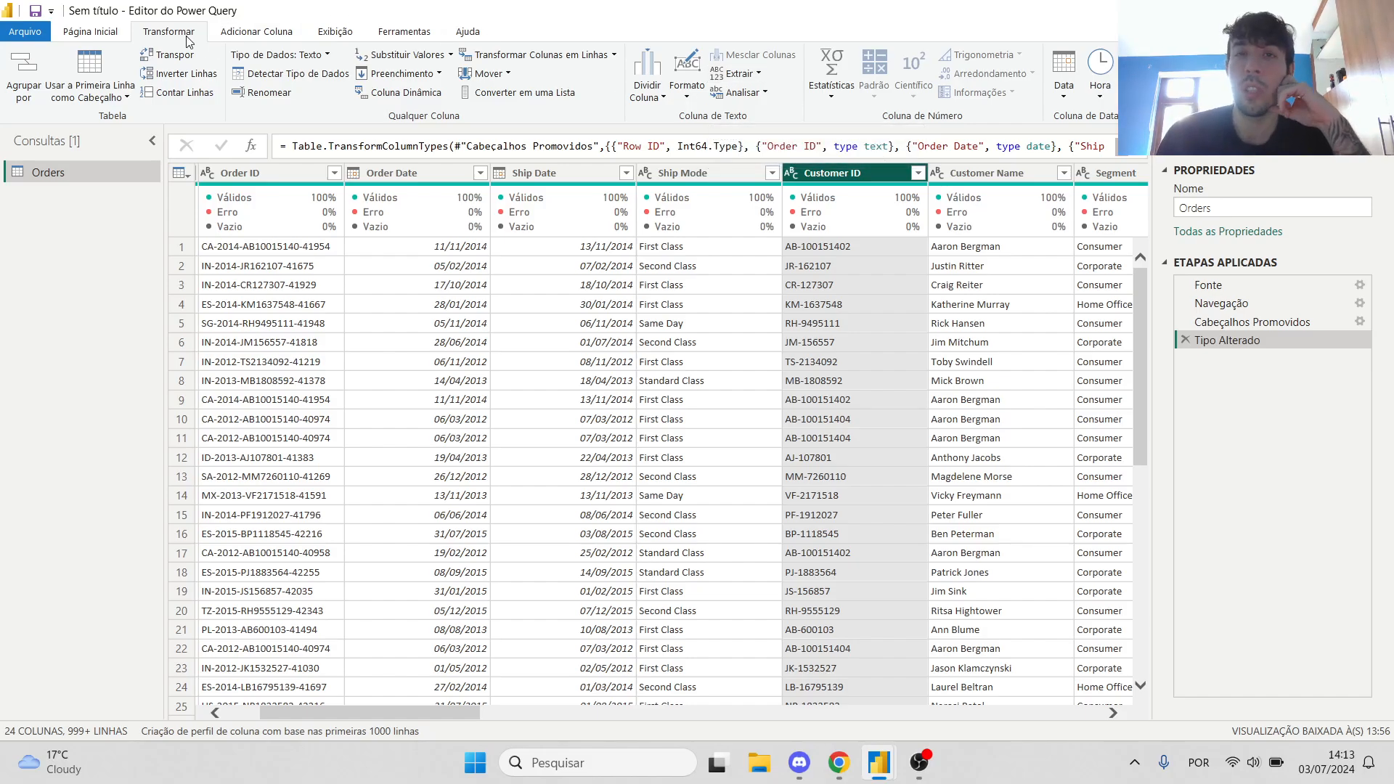
pyautogui.click(266, 35)
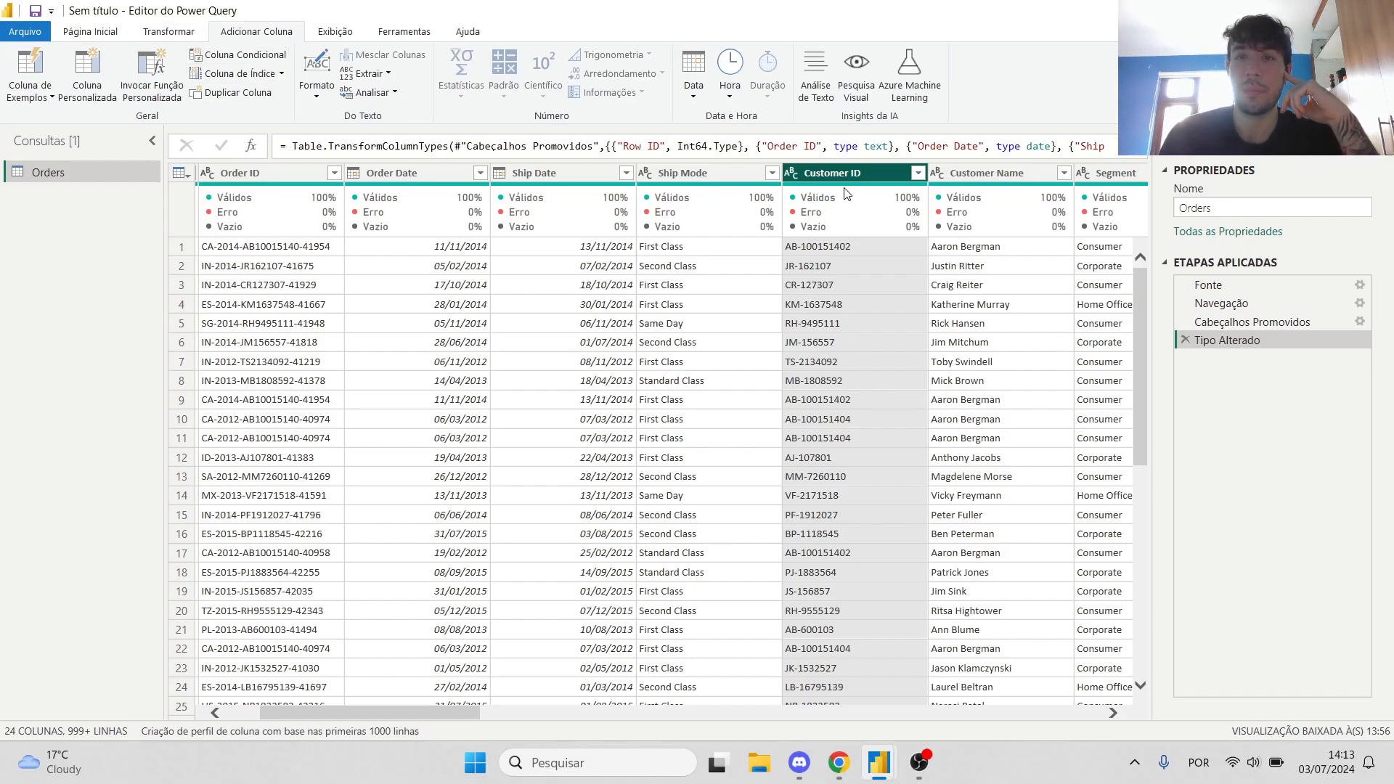
pyautogui.click(159, 34)
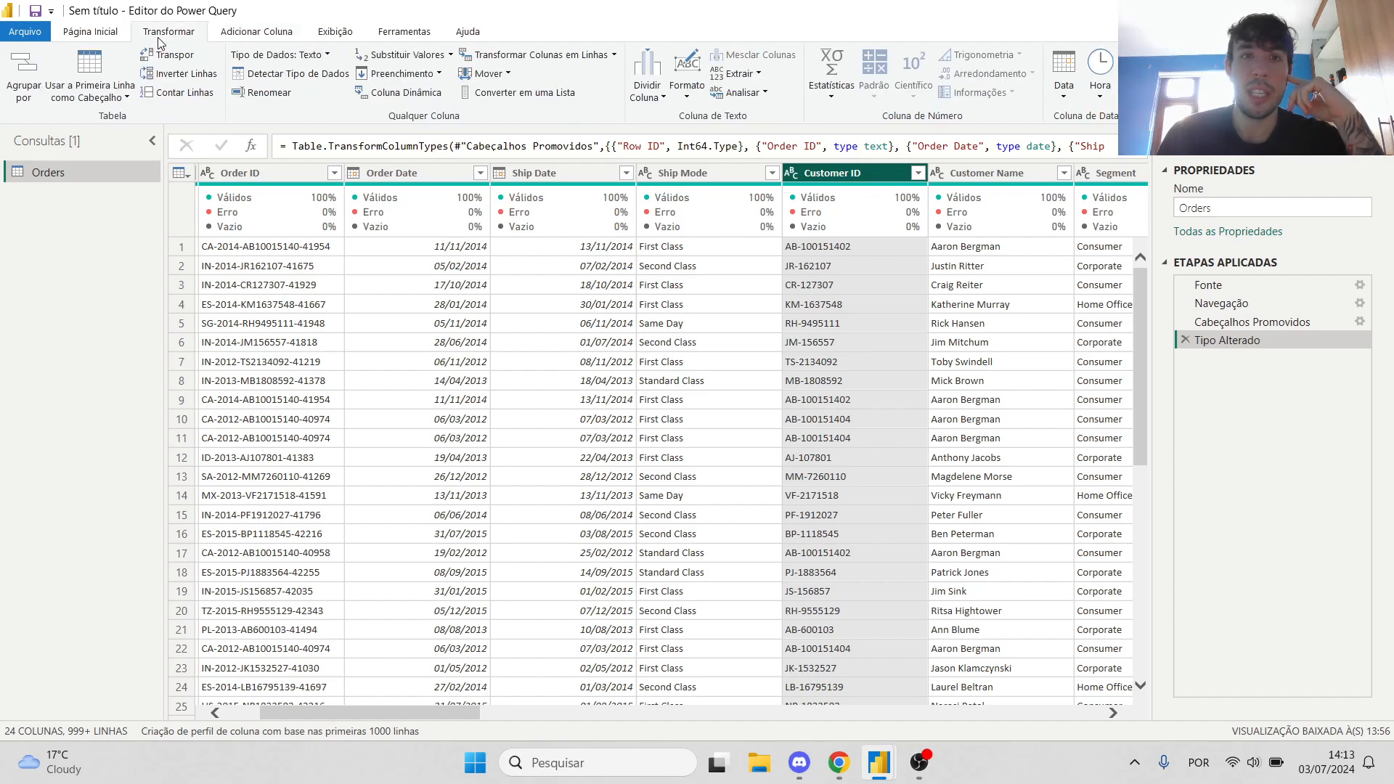
pyautogui.click(738, 74)
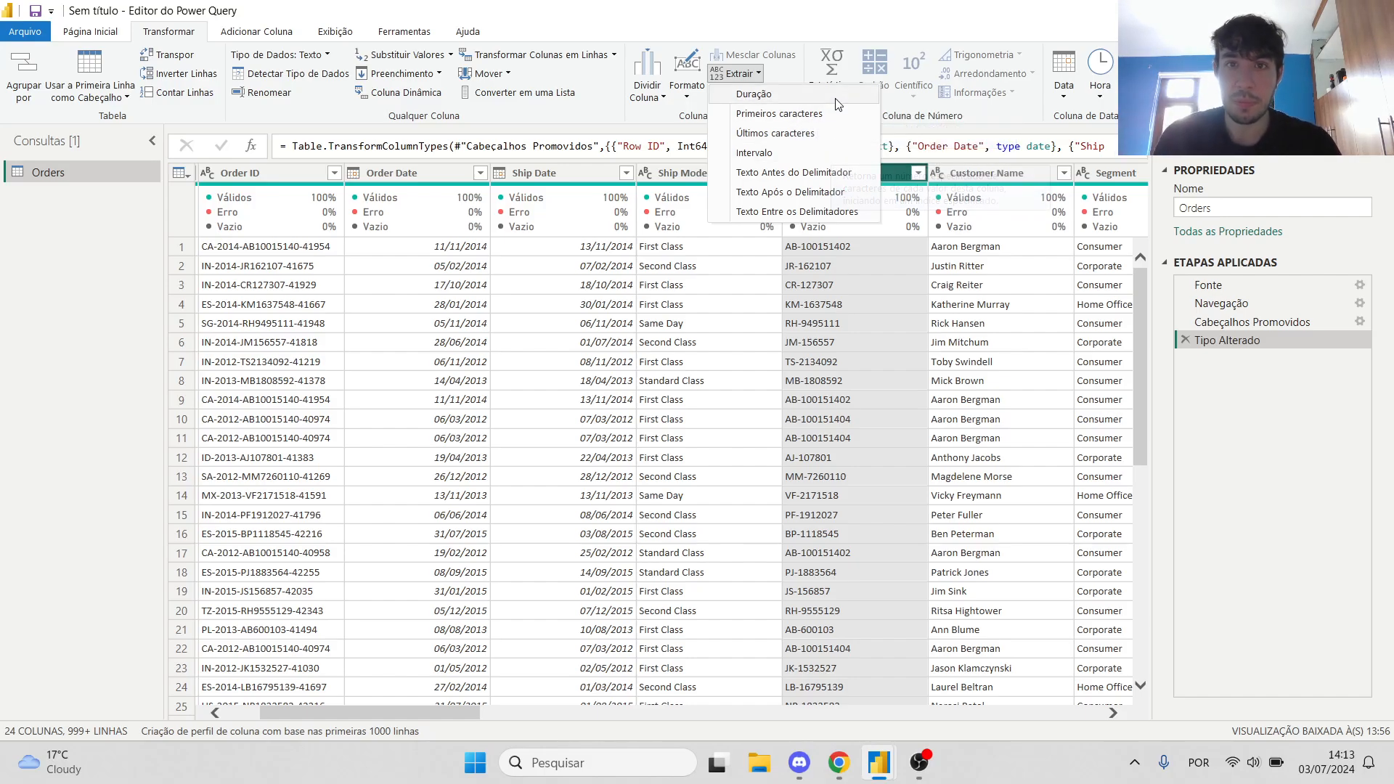
pyautogui.click(825, 24)
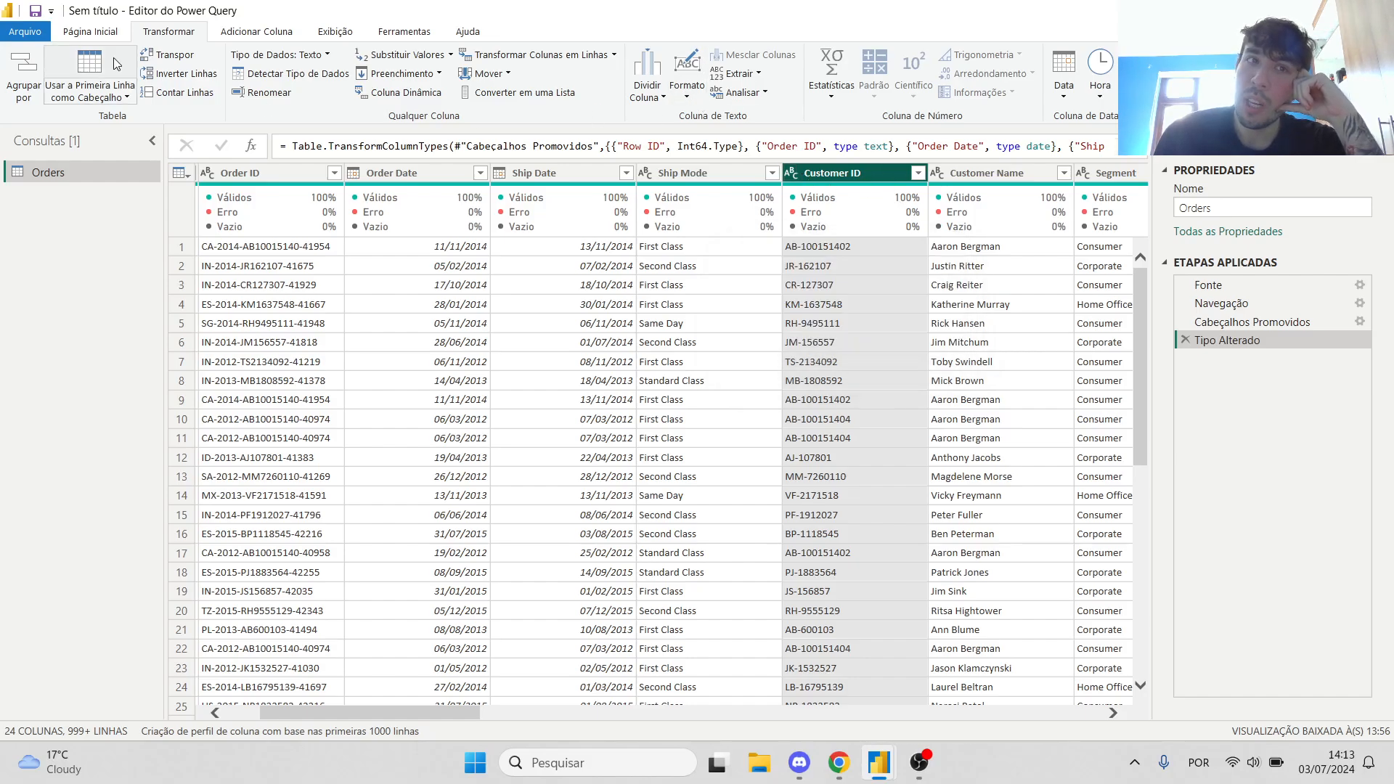
pyautogui.click(257, 31)
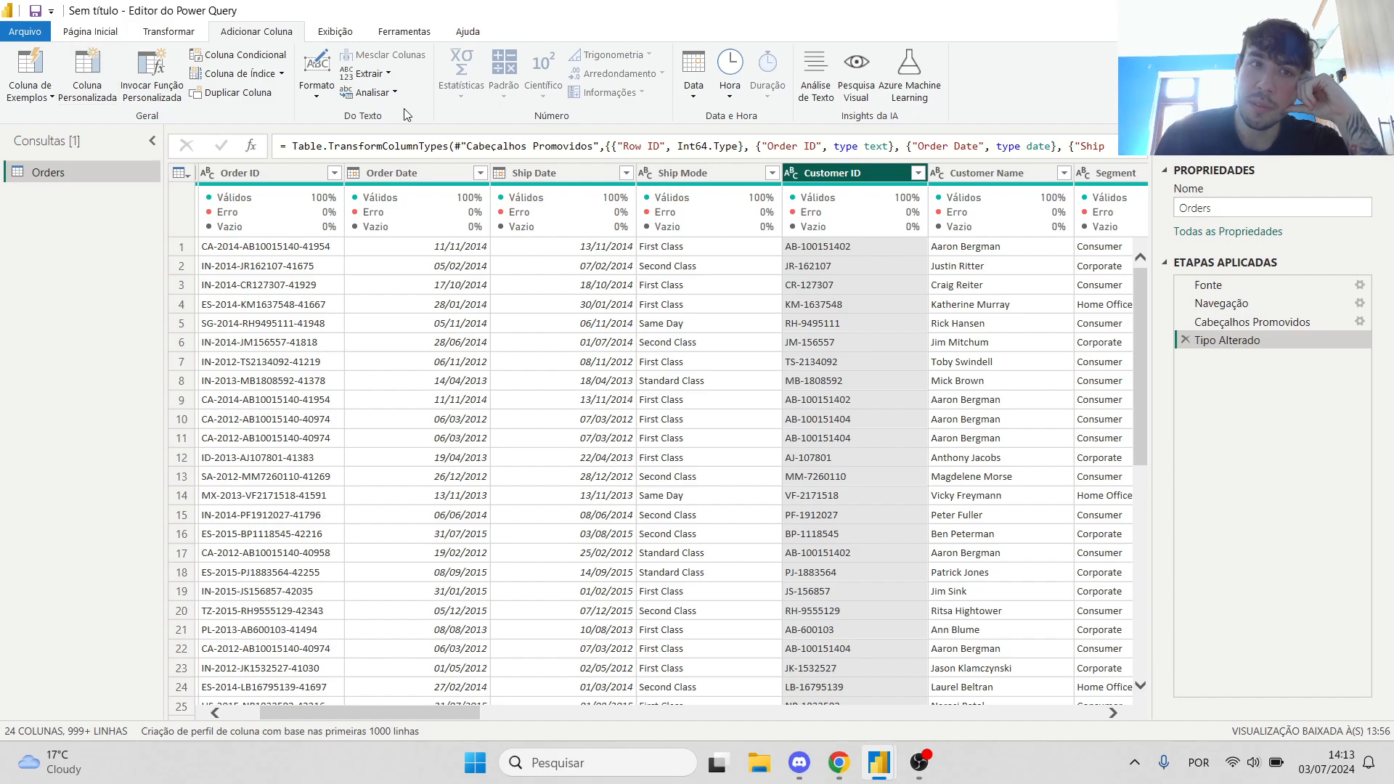
pyautogui.click(389, 75)
# Remove all columns from Customer Name through Order Priority from the Orders query
pyautogui.click(1012, 174)
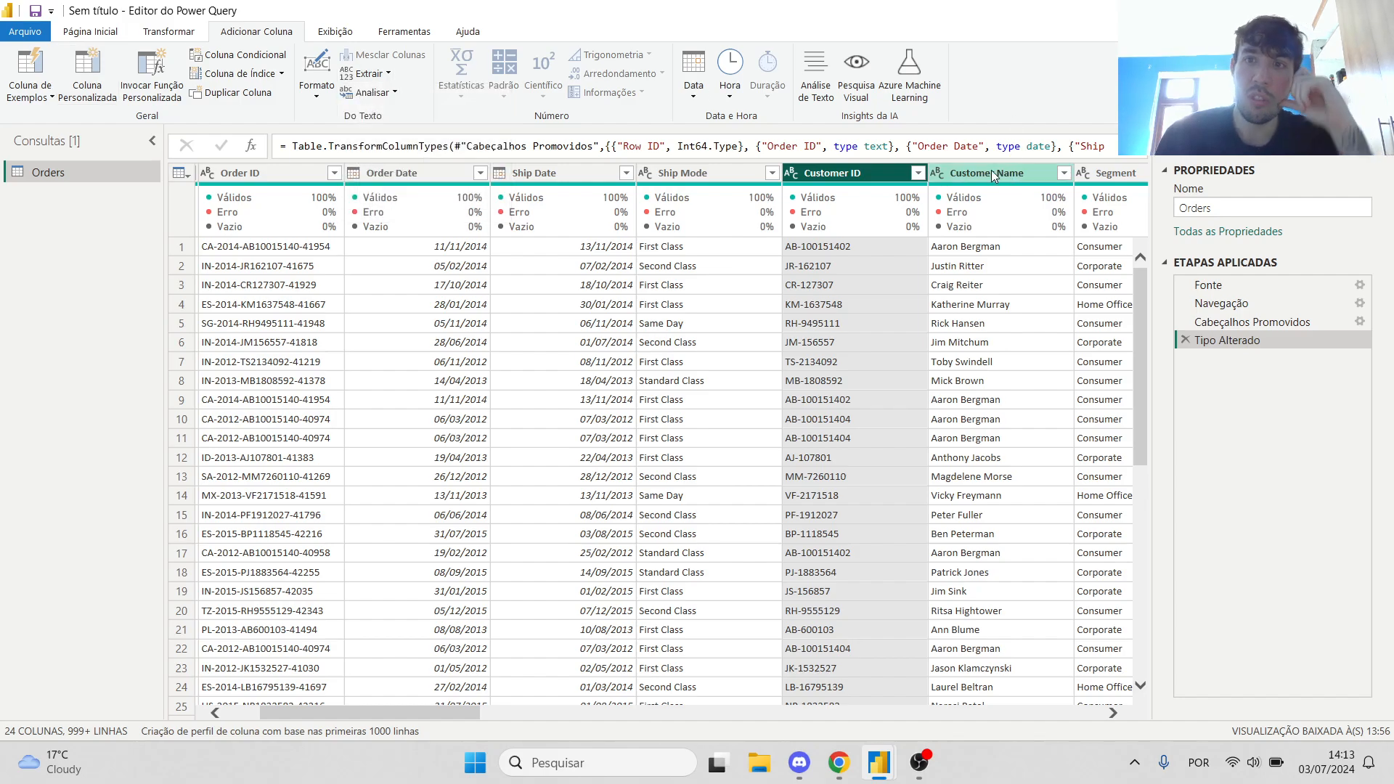
pyautogui.moveTo(445, 719); pyautogui.dragTo(1066, 719)
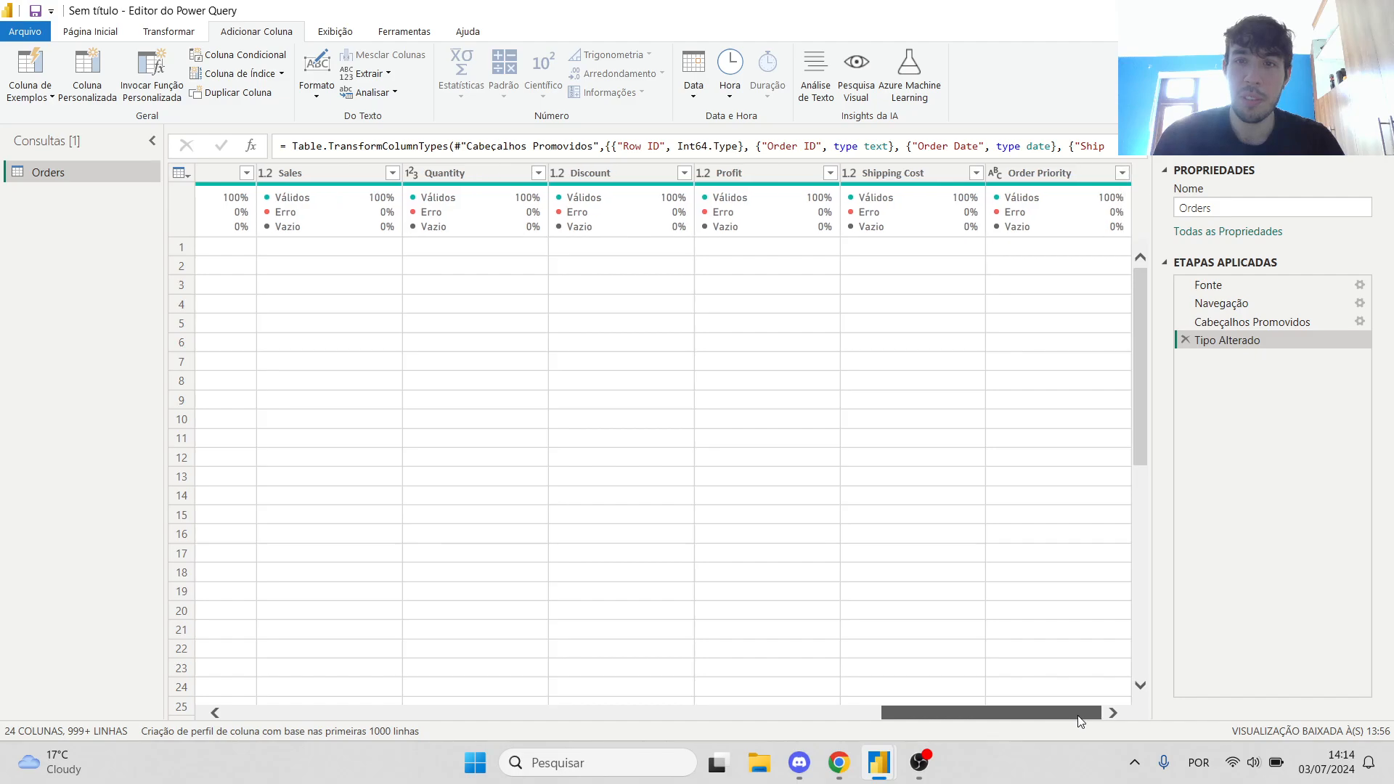
pyautogui.keyDown('shift'); pyautogui.click(1064, 174); pyautogui.keyUp('shift')
pyautogui.rightClick(1066, 174)
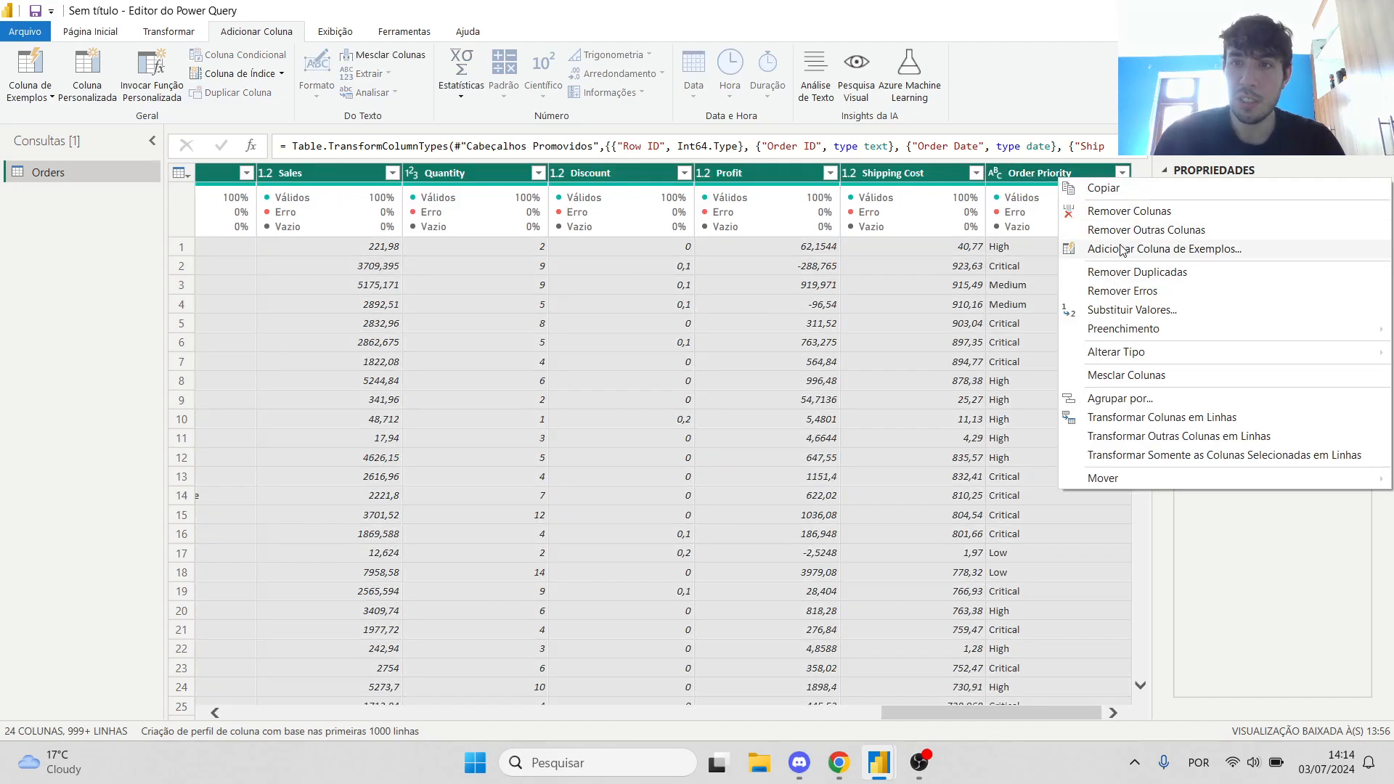
pyautogui.click(1081, 212)
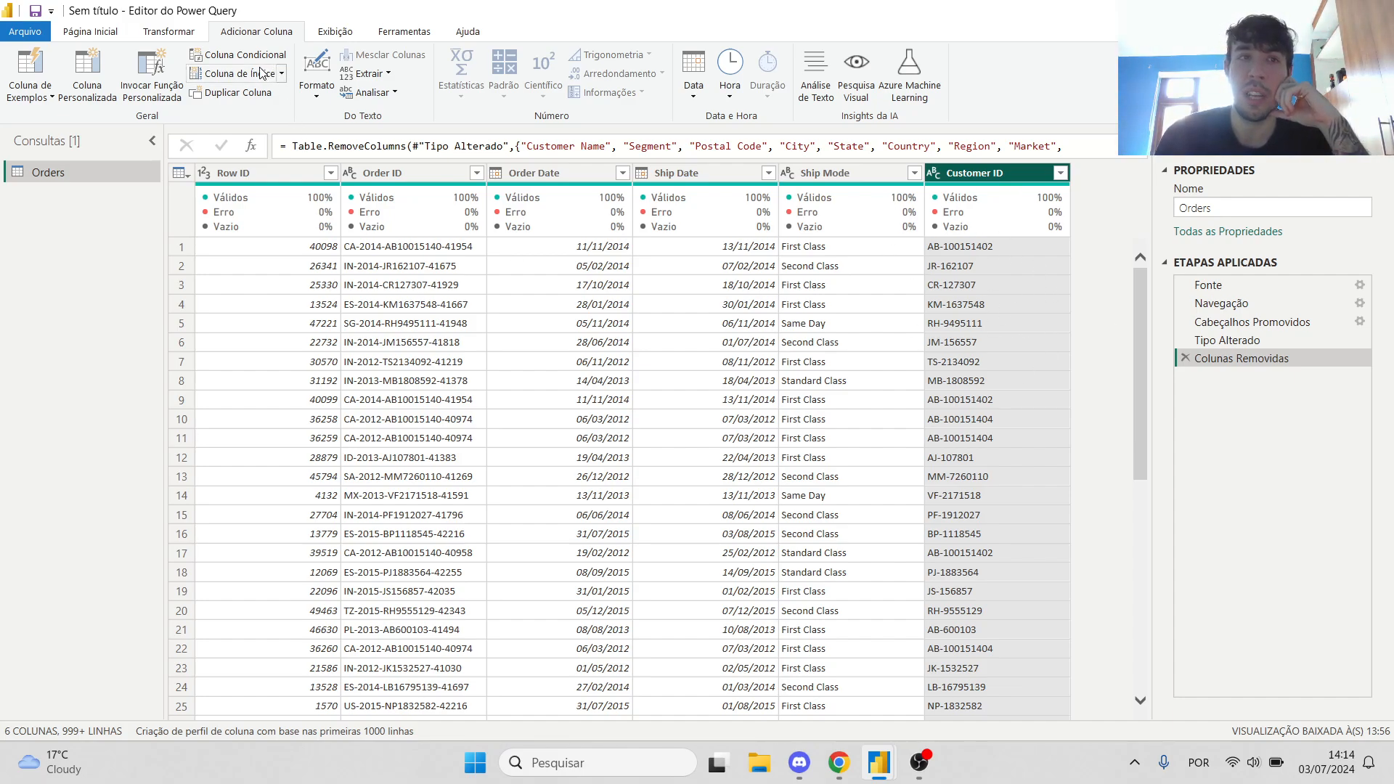
# Add a new column that extracts the text length of each Customer ID
pyautogui.click(387, 74)
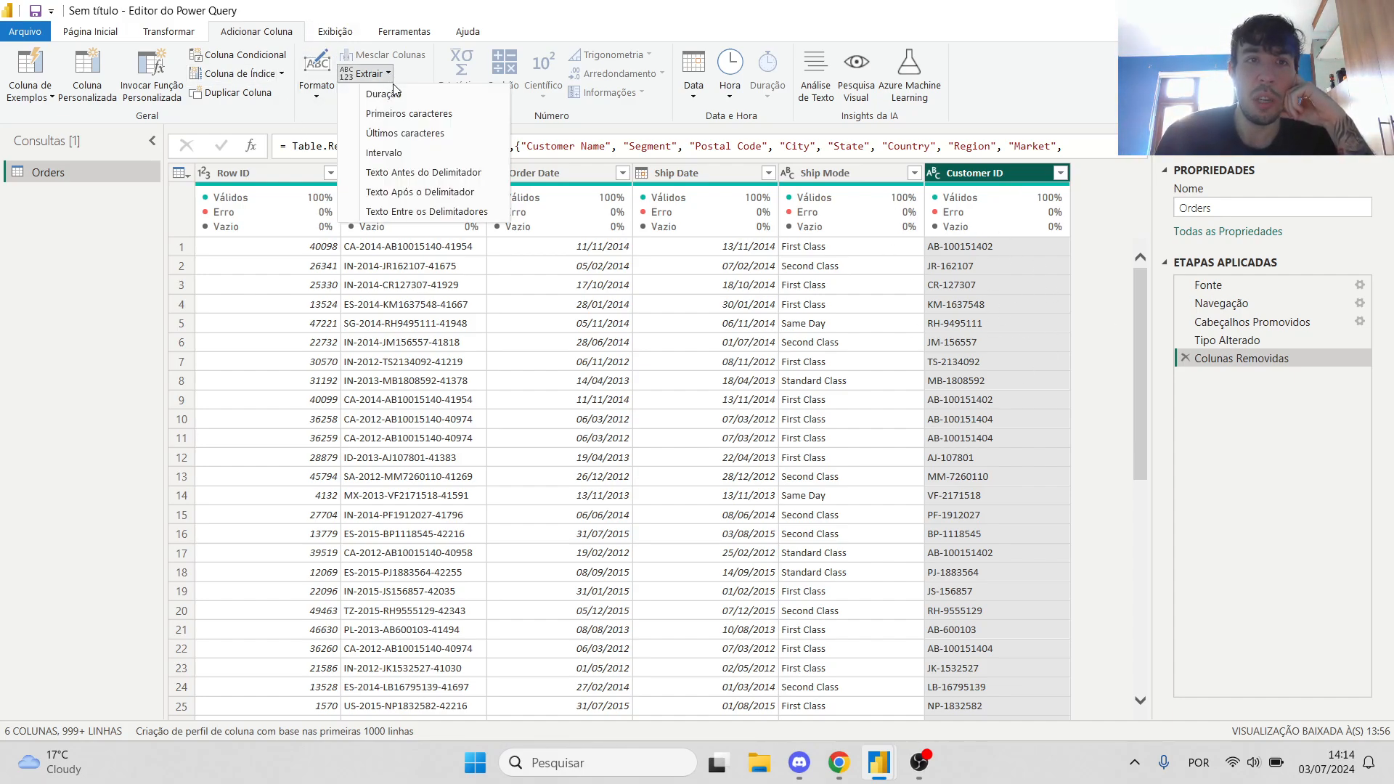
pyautogui.click(394, 98)
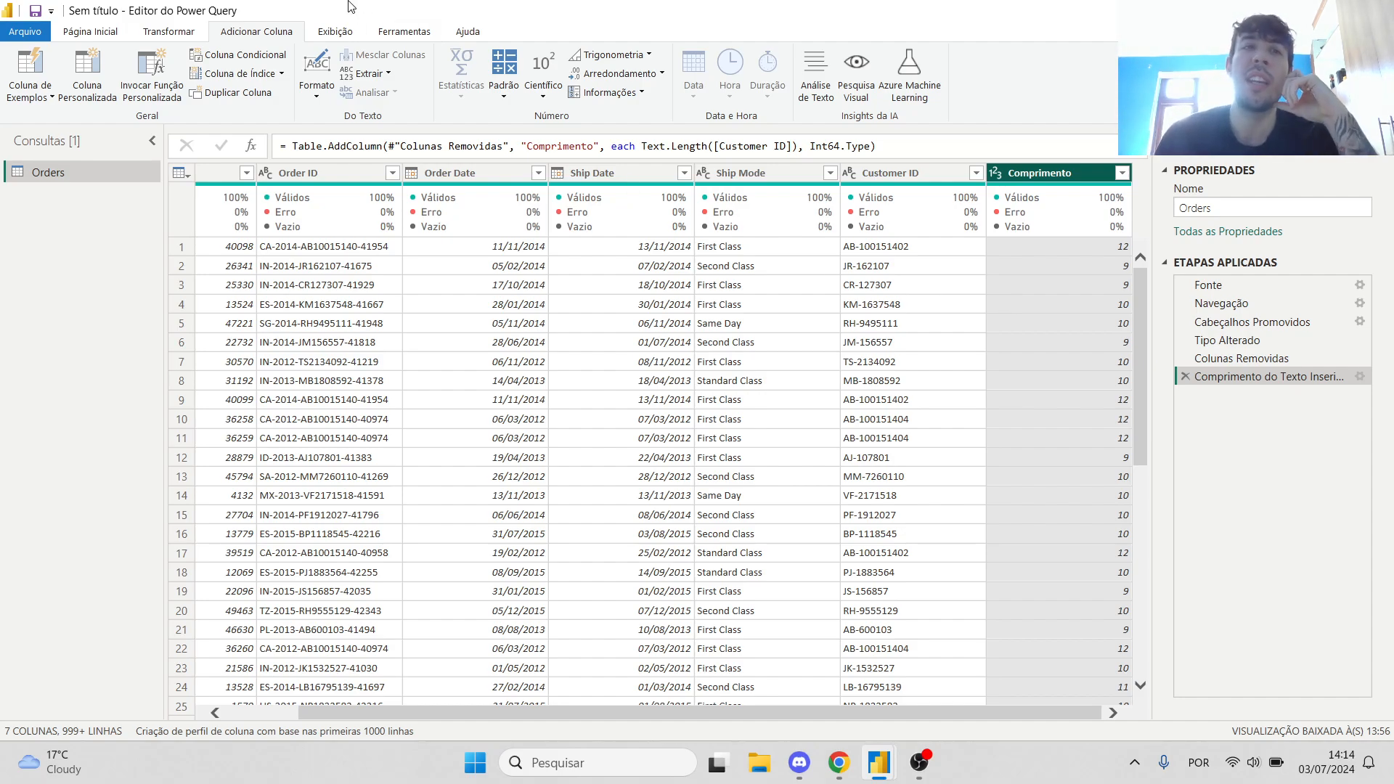
pyautogui.click(378, 73)
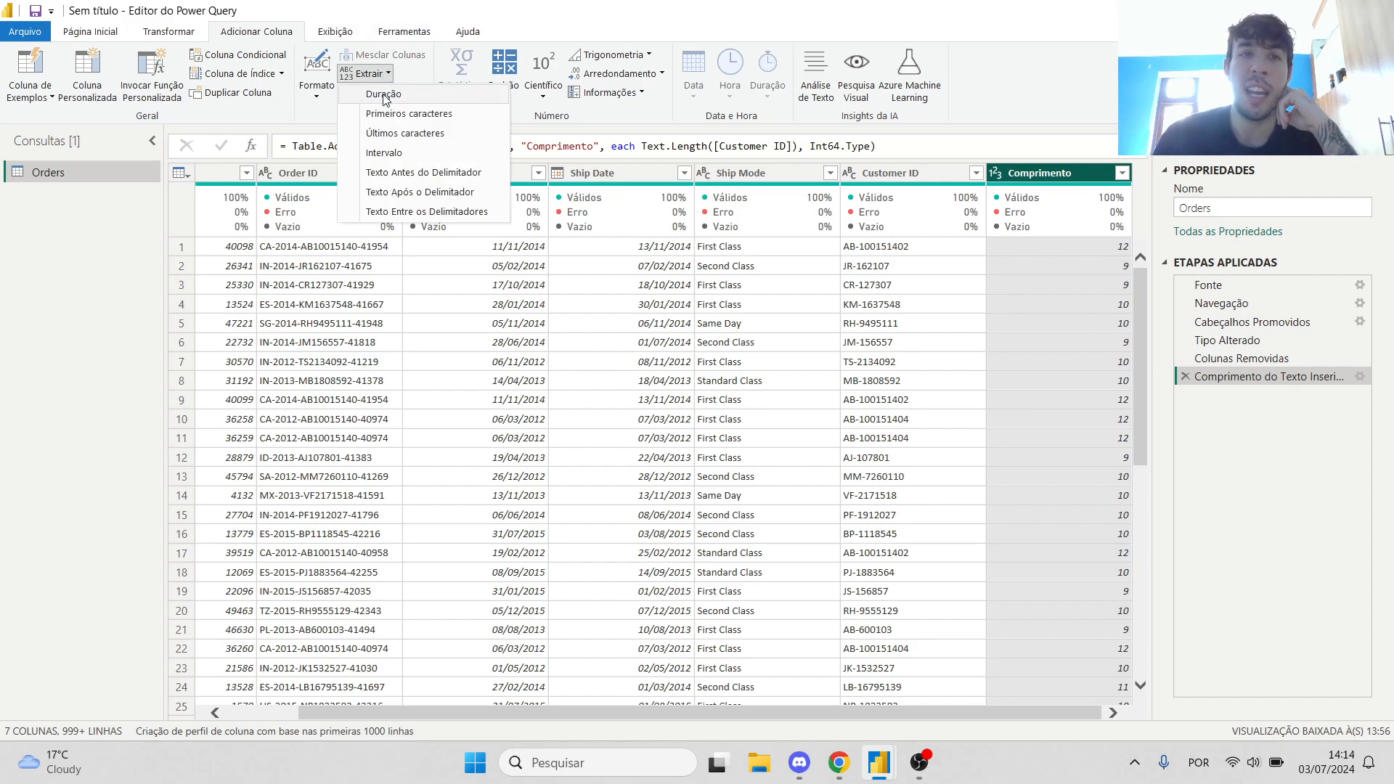
pyautogui.click(1055, 267)
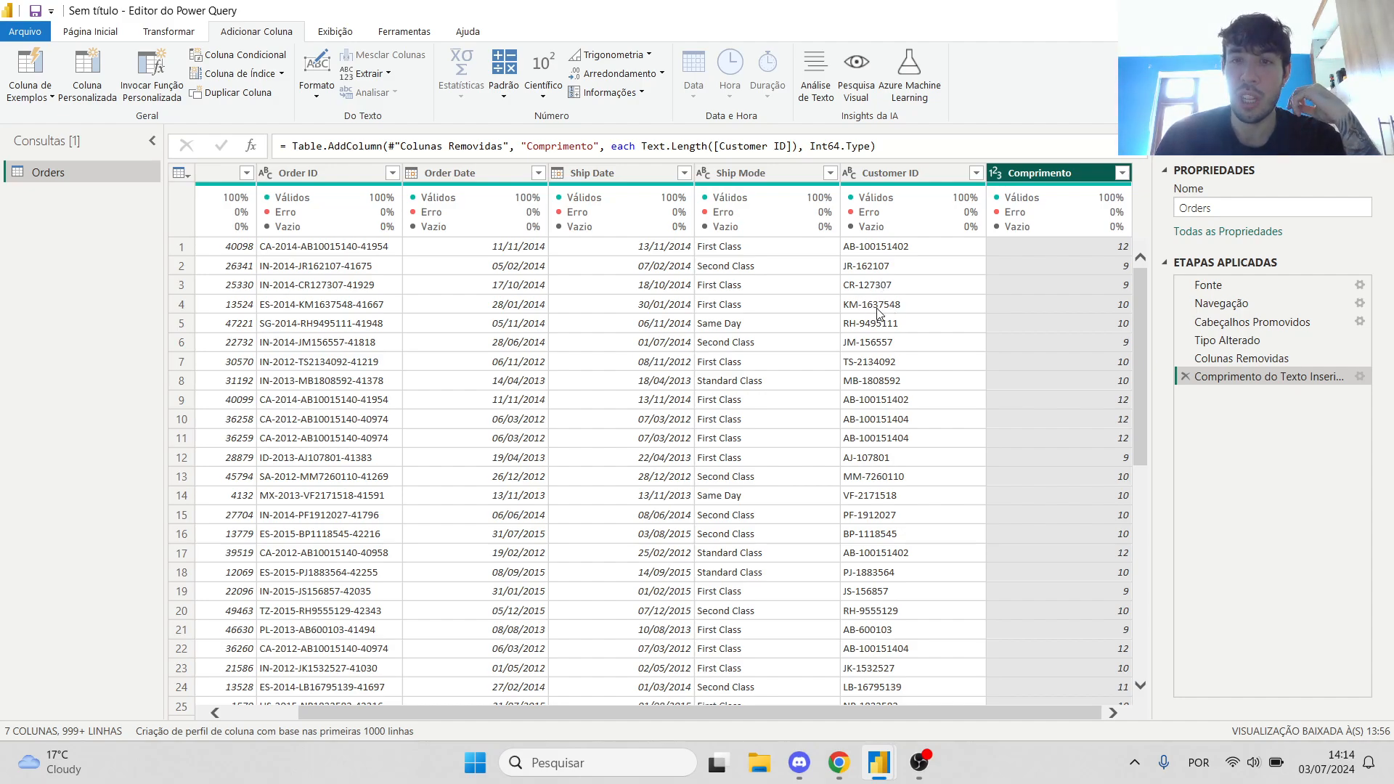
# Inspect individual Customer ID values in the first five rows against their character counts in the Comprimento column
pyautogui.click(877, 268)
pyautogui.click(896, 287)
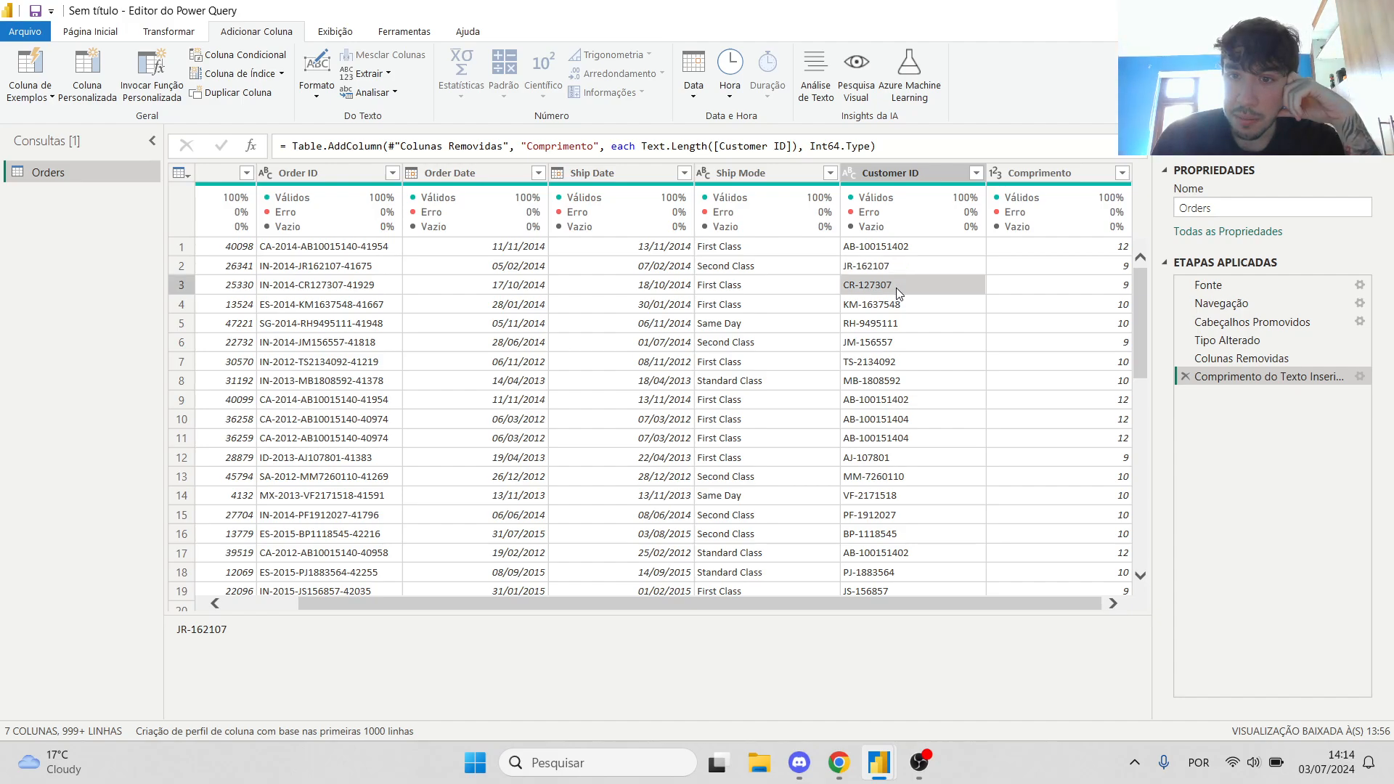
pyautogui.click(897, 305)
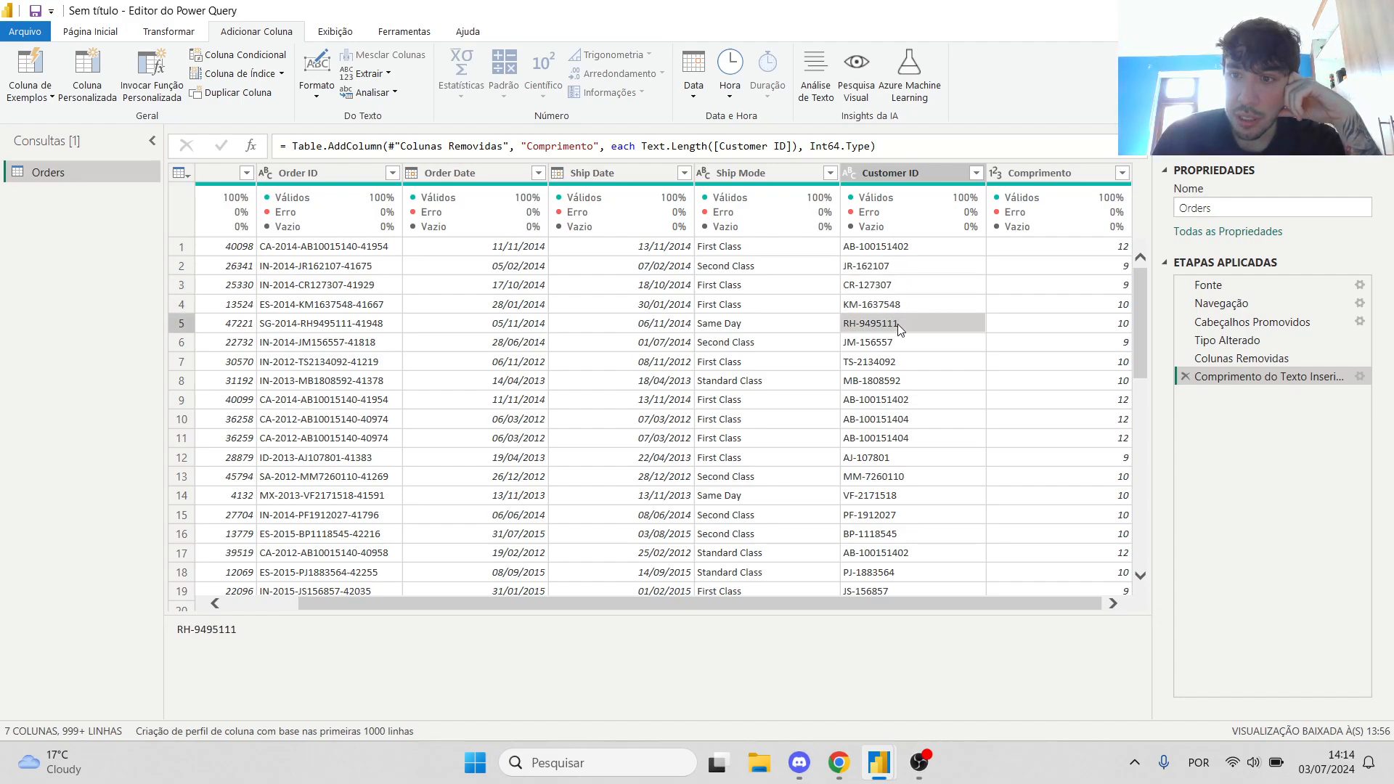
pyautogui.click(891, 248)
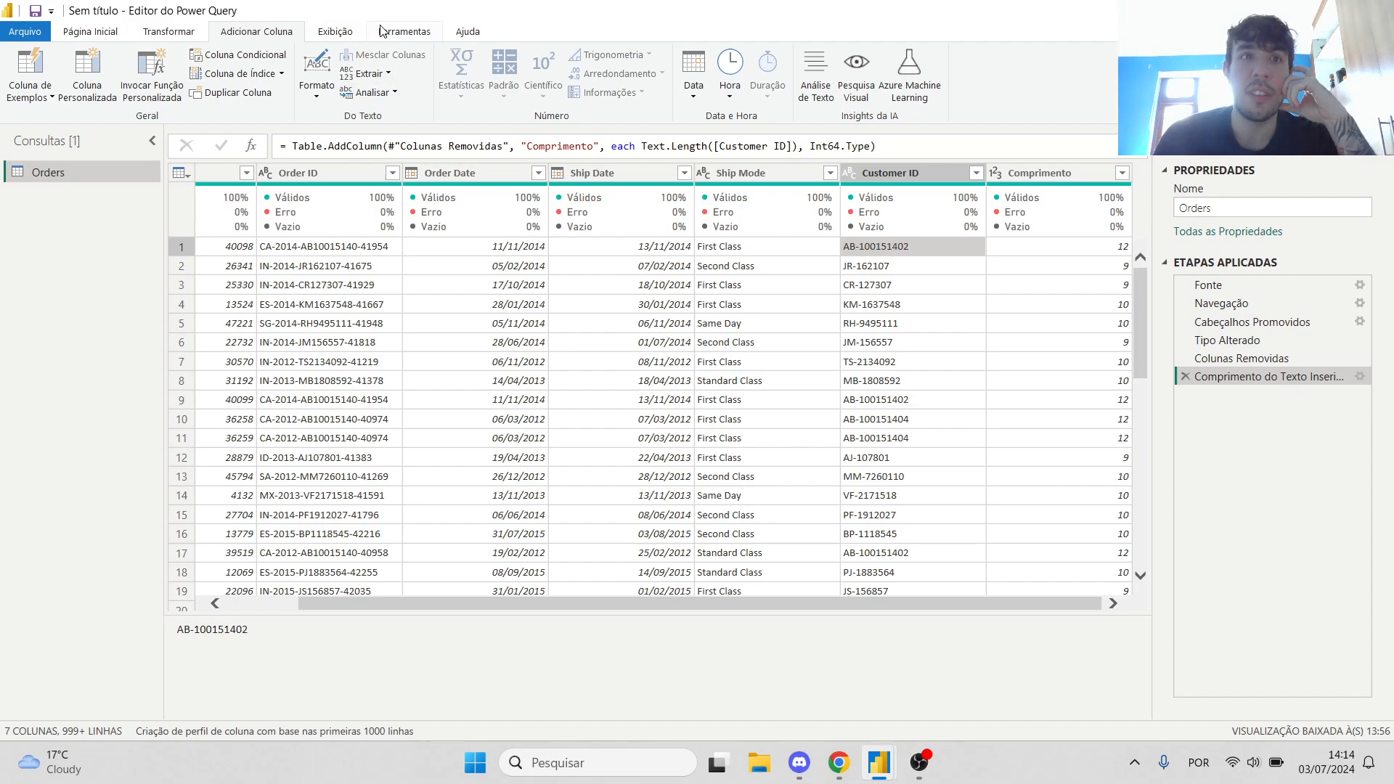
# Add a new column that extracts the first 2 characters of each Customer ID
pyautogui.click(363, 73)
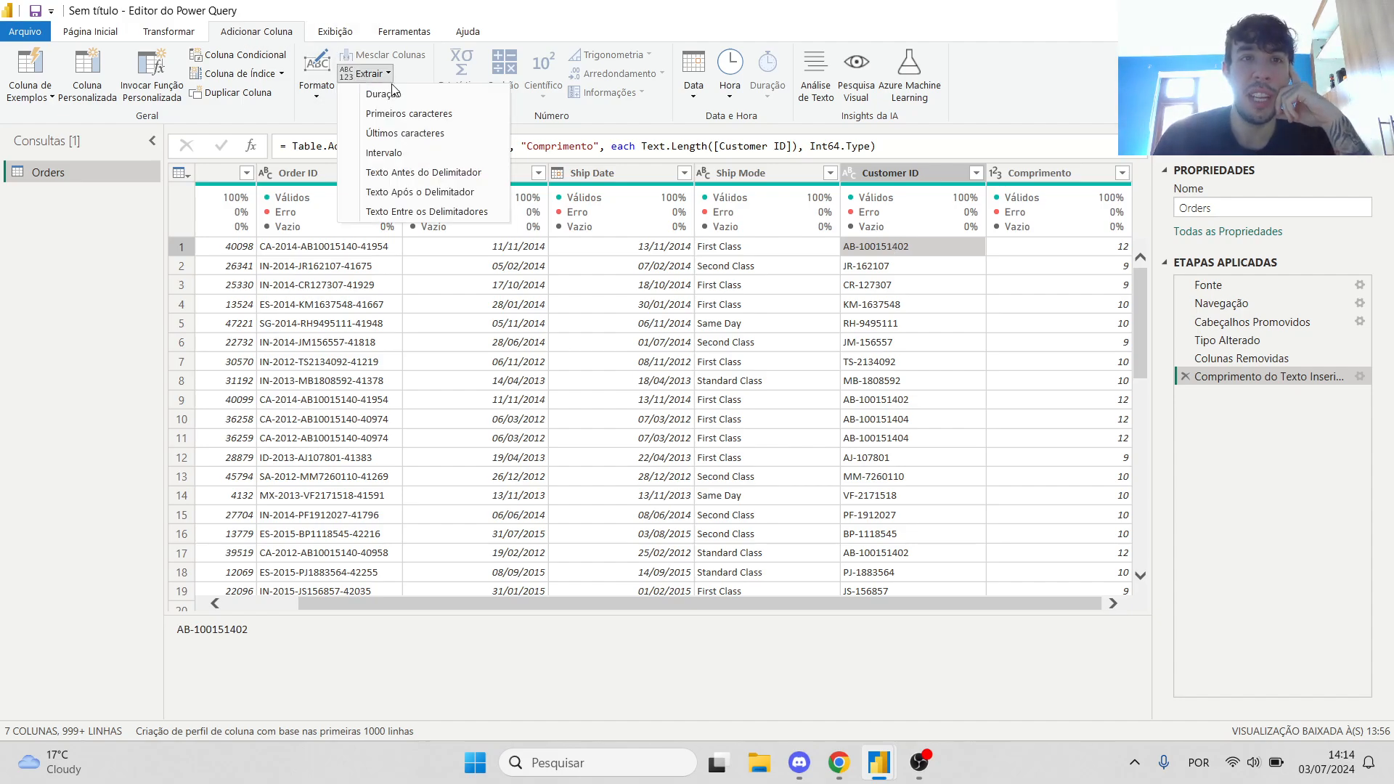
pyautogui.click(960, 183)
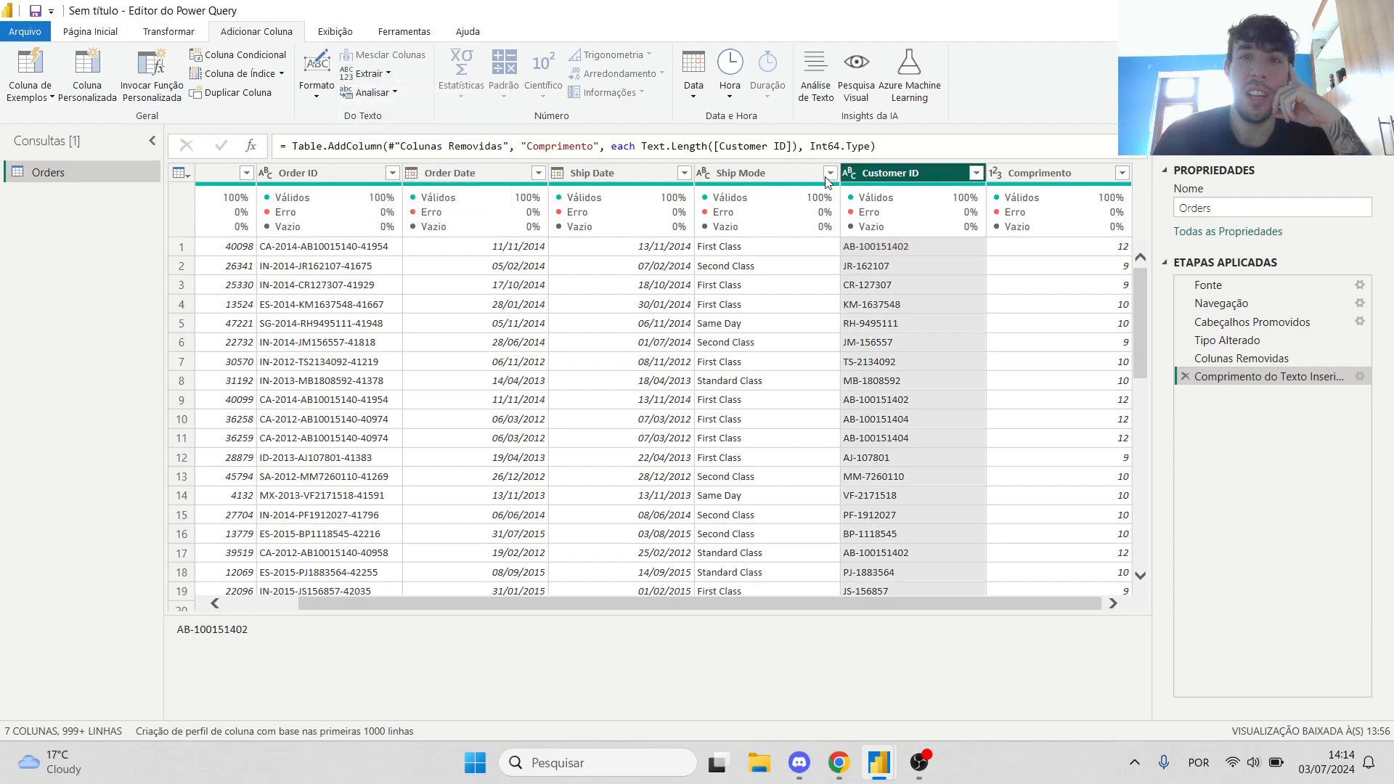
pyautogui.click(918, 283)
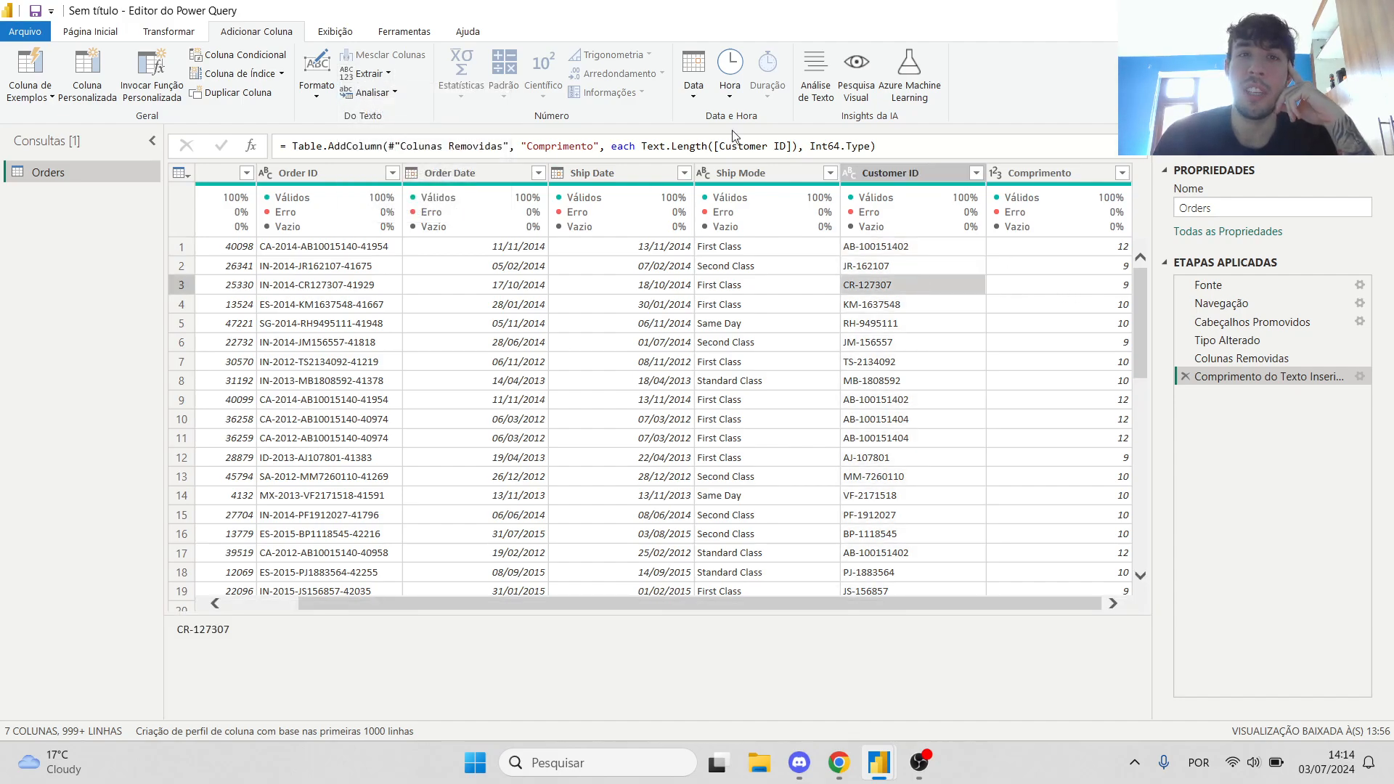
pyautogui.click(966, 174)
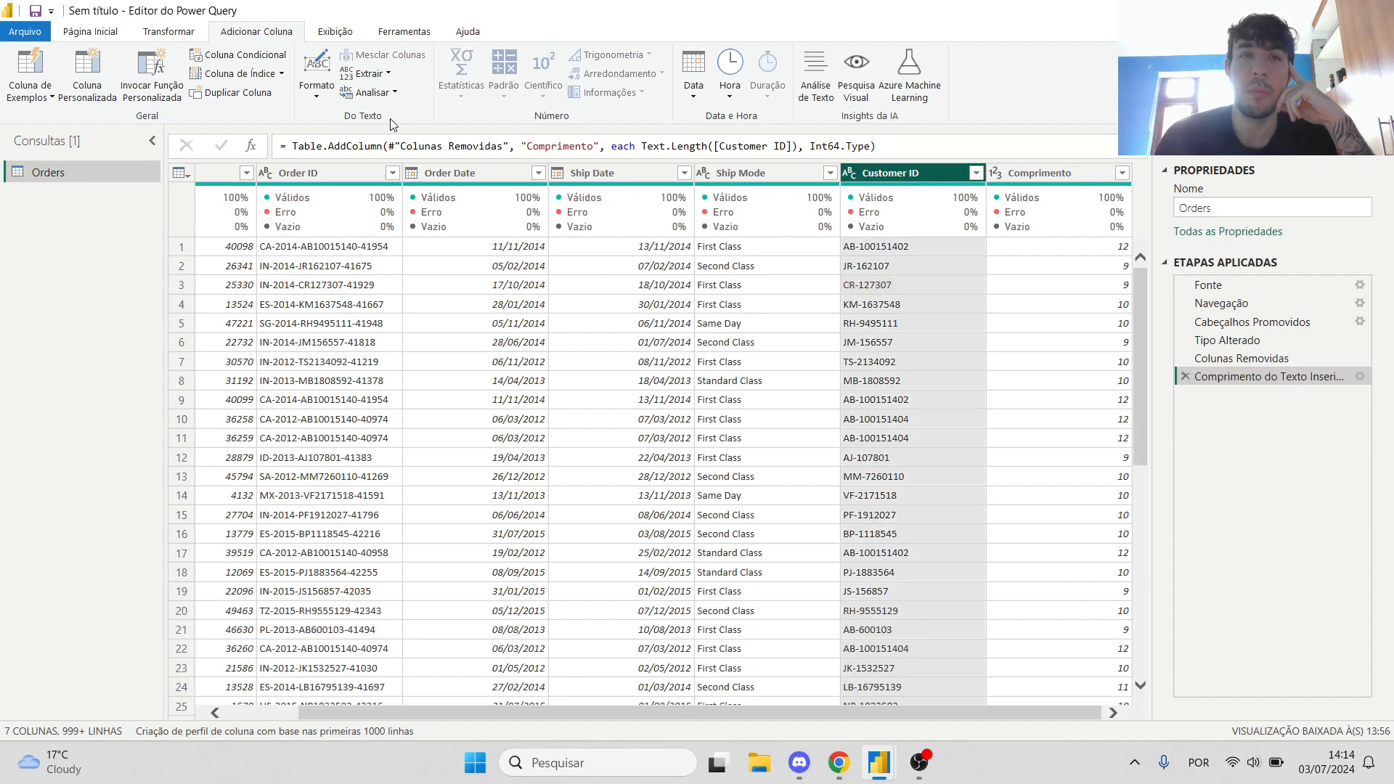
pyautogui.click(363, 73)
pyautogui.press('Escape')
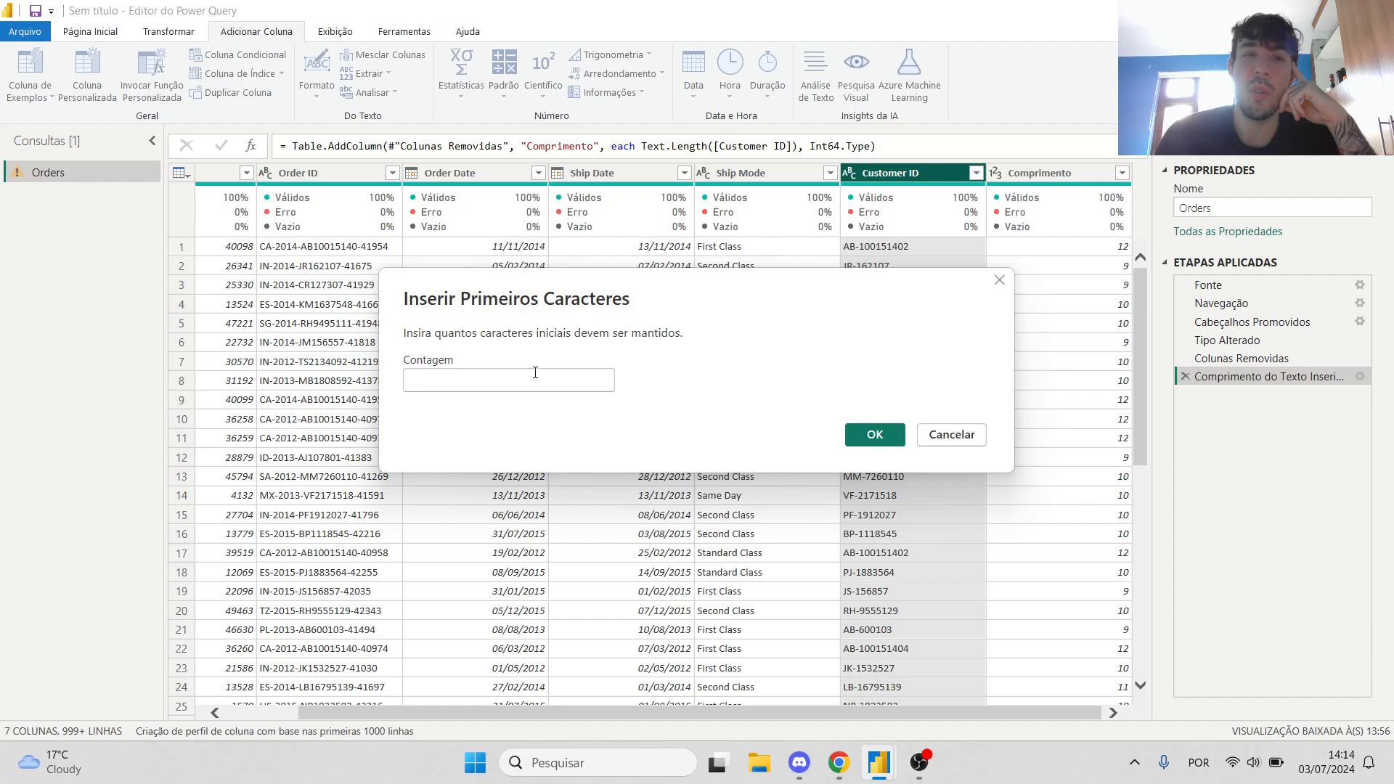
pyautogui.moveTo(621, 298); pyautogui.dragTo(402, 339)
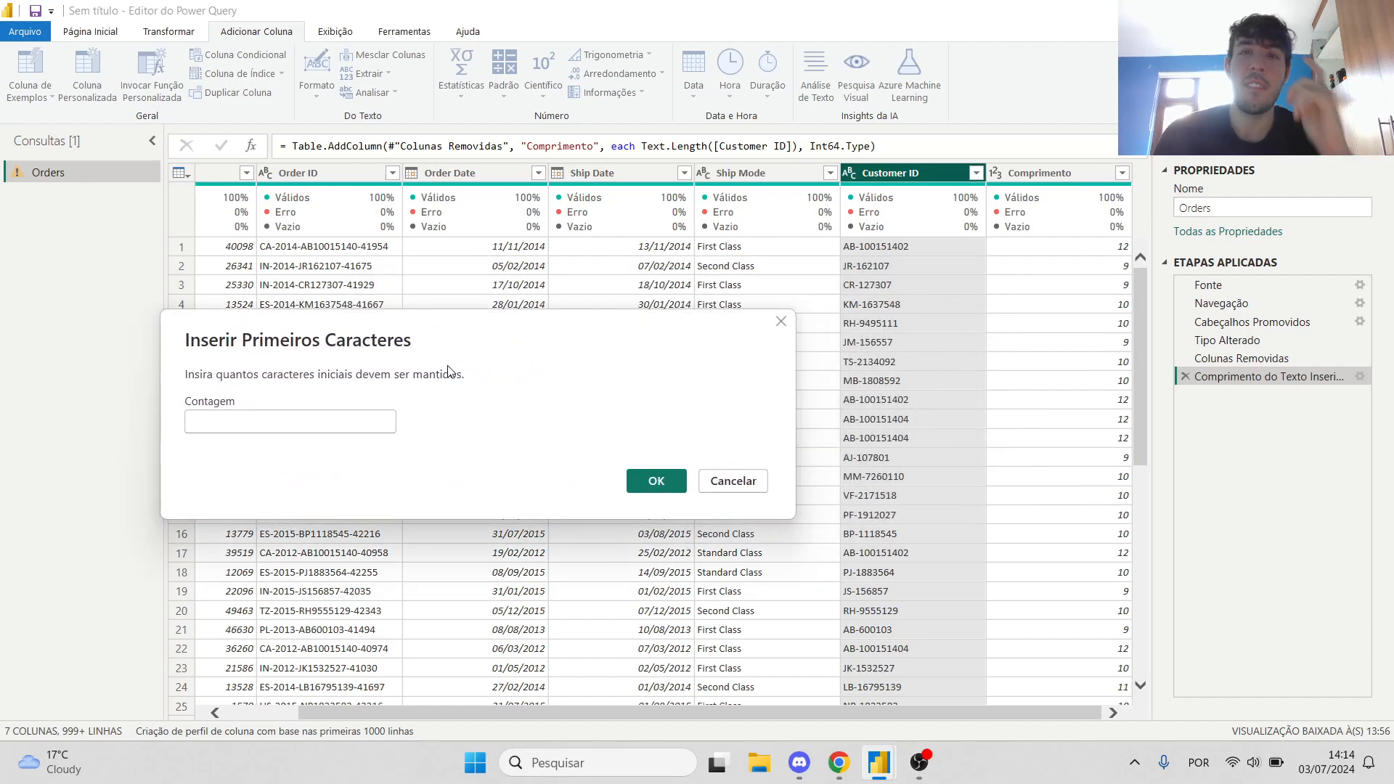
pyautogui.write('2')
pyautogui.press('XF86AudioLowerVolume')
pyautogui.press('XF86AudioLowerVolume')
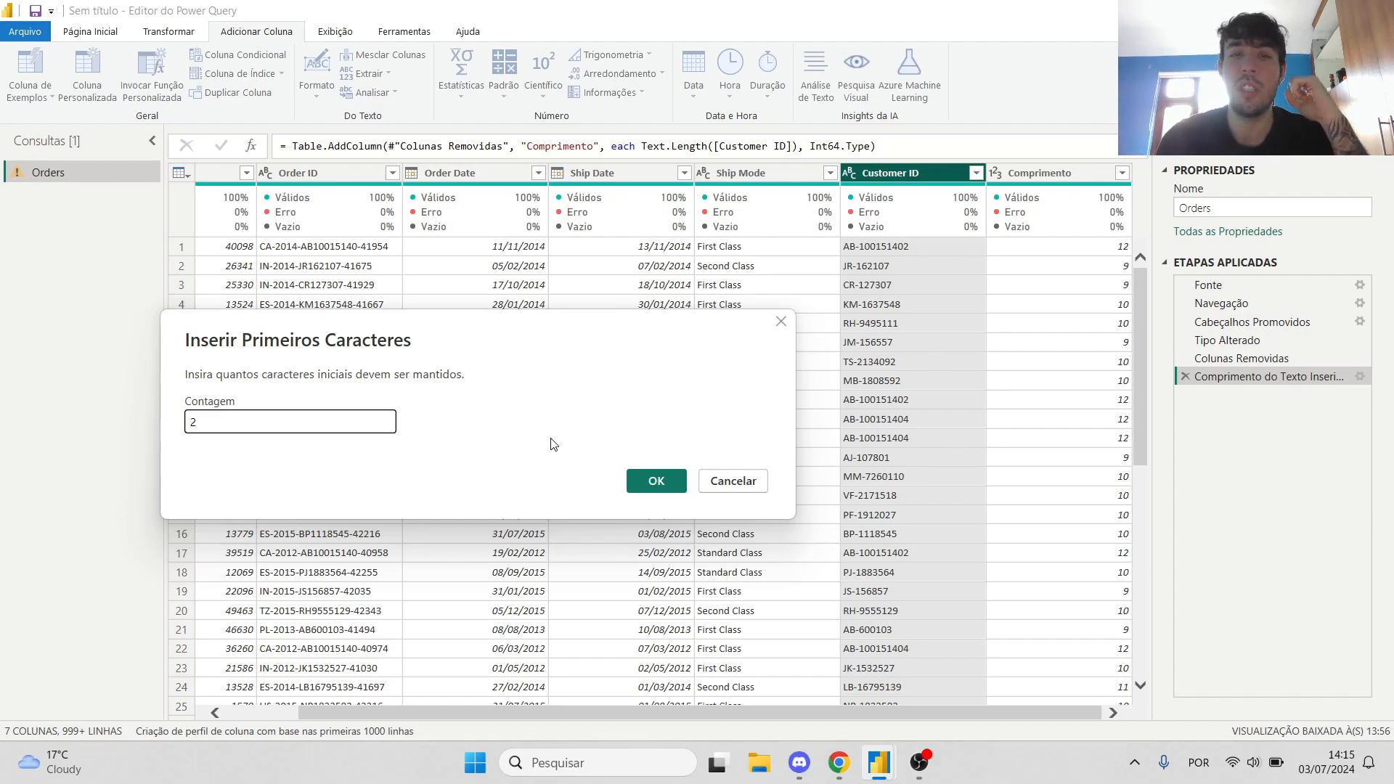
pyautogui.click(642, 480)
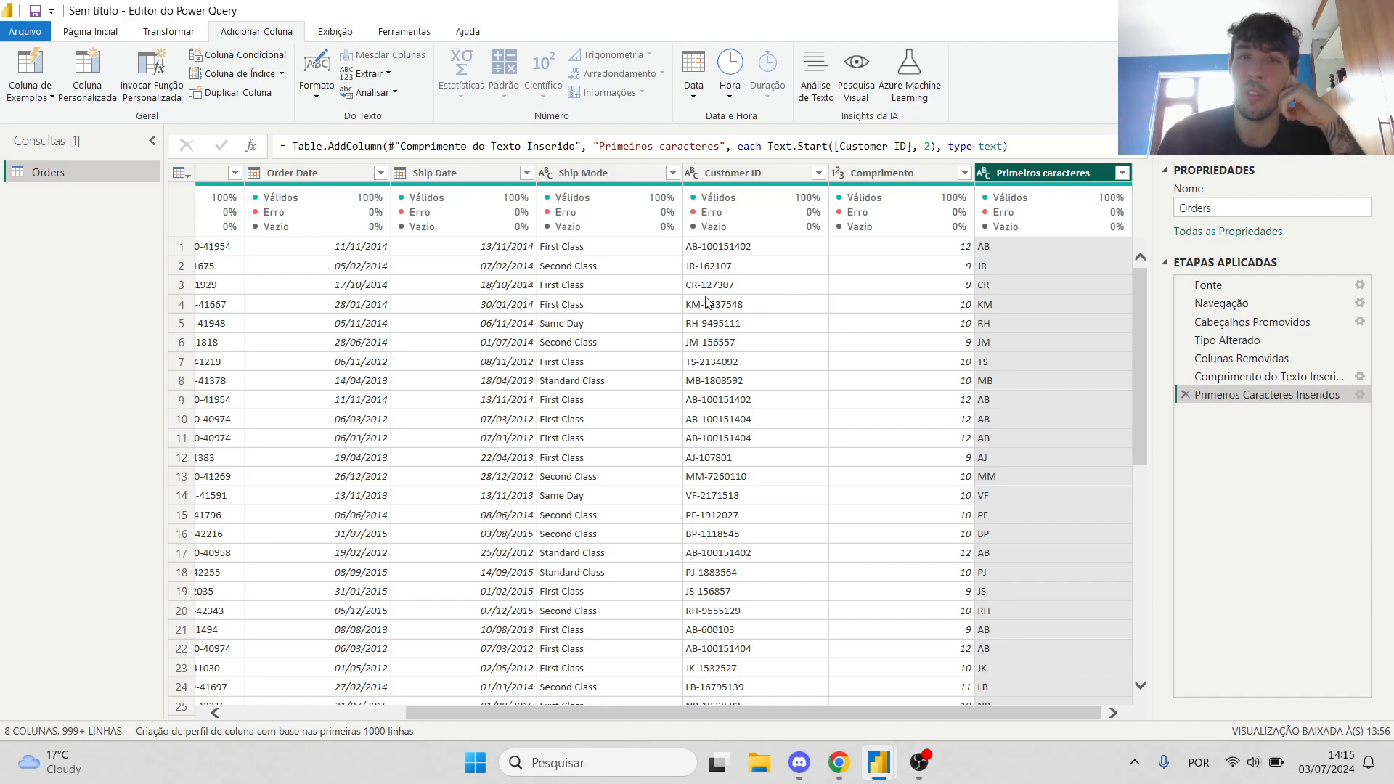
# Add a new column that extracts the last 2 characters of each Customer ID
pyautogui.click(379, 72)
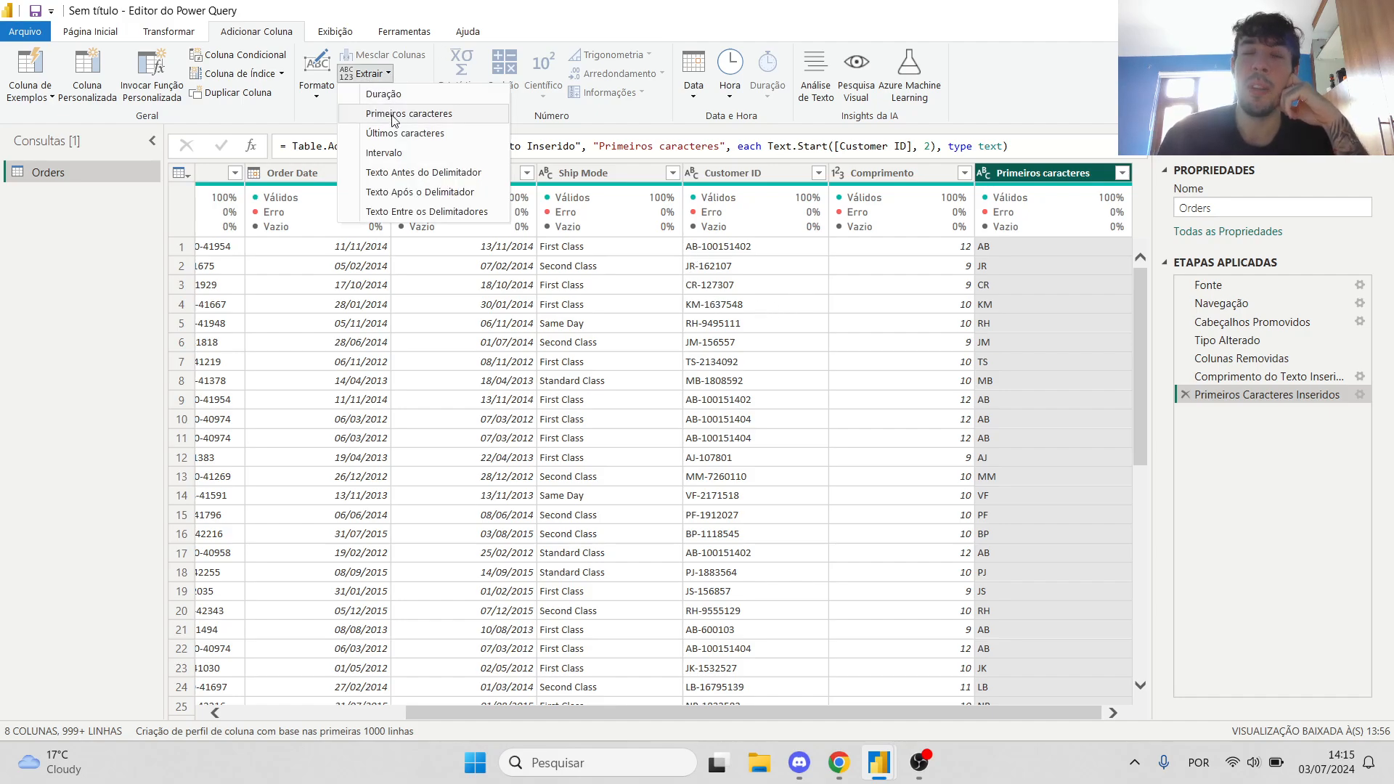
pyautogui.click(770, 320)
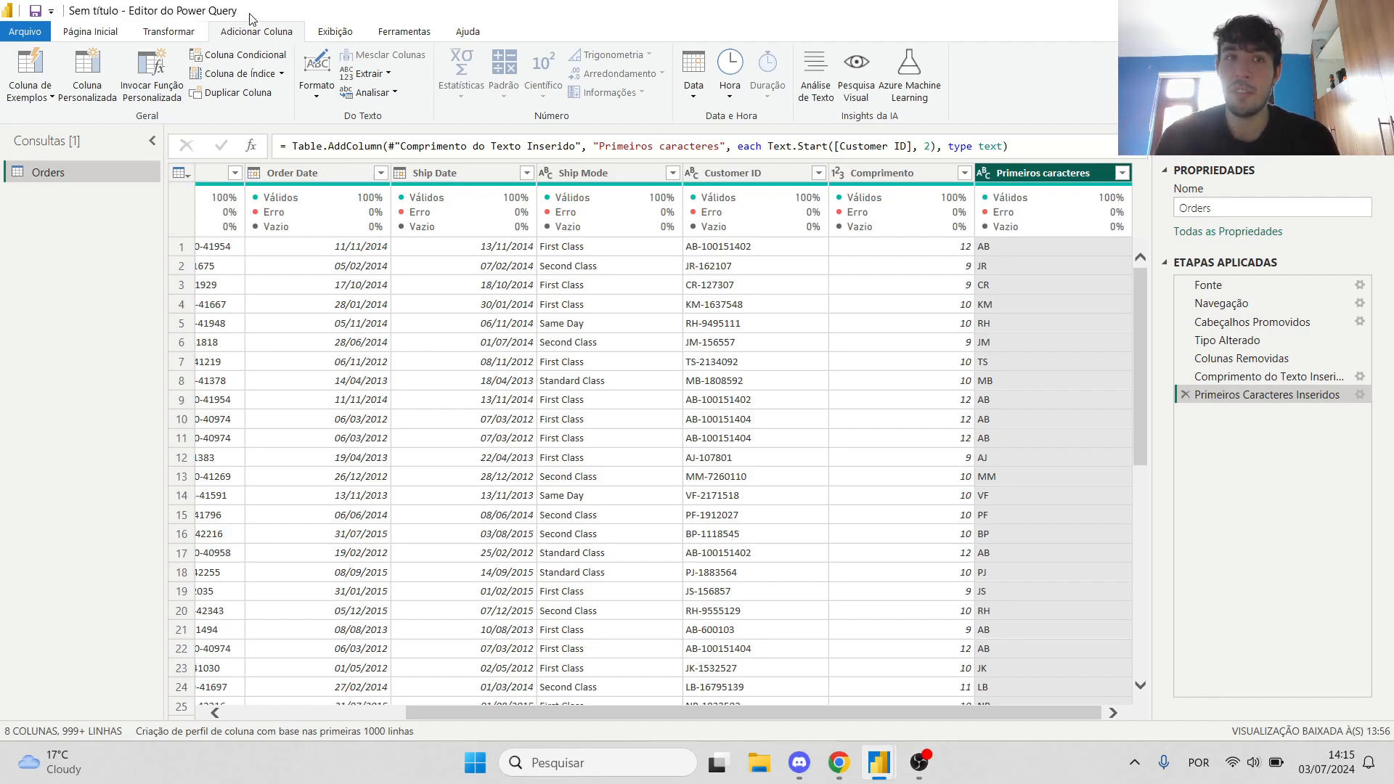
pyautogui.click(148, 35)
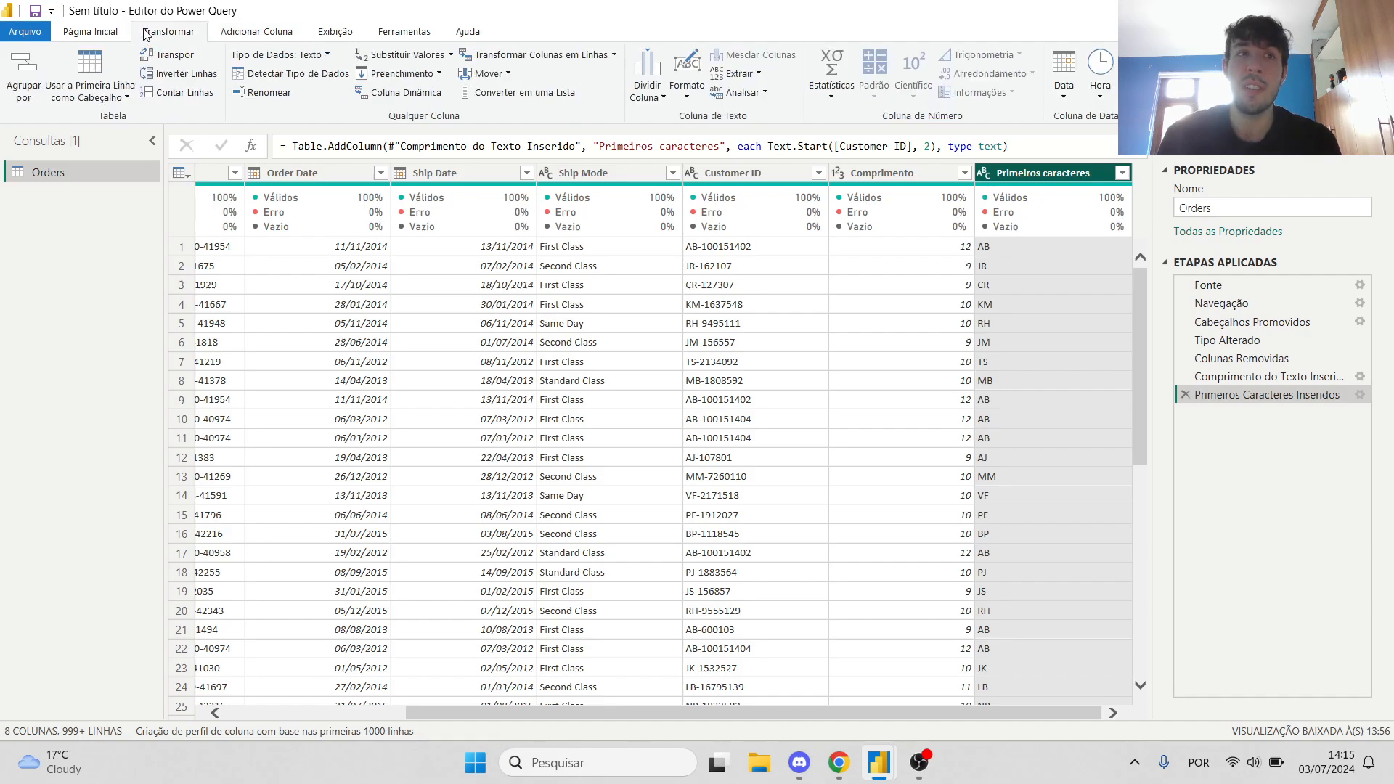
pyautogui.click(258, 32)
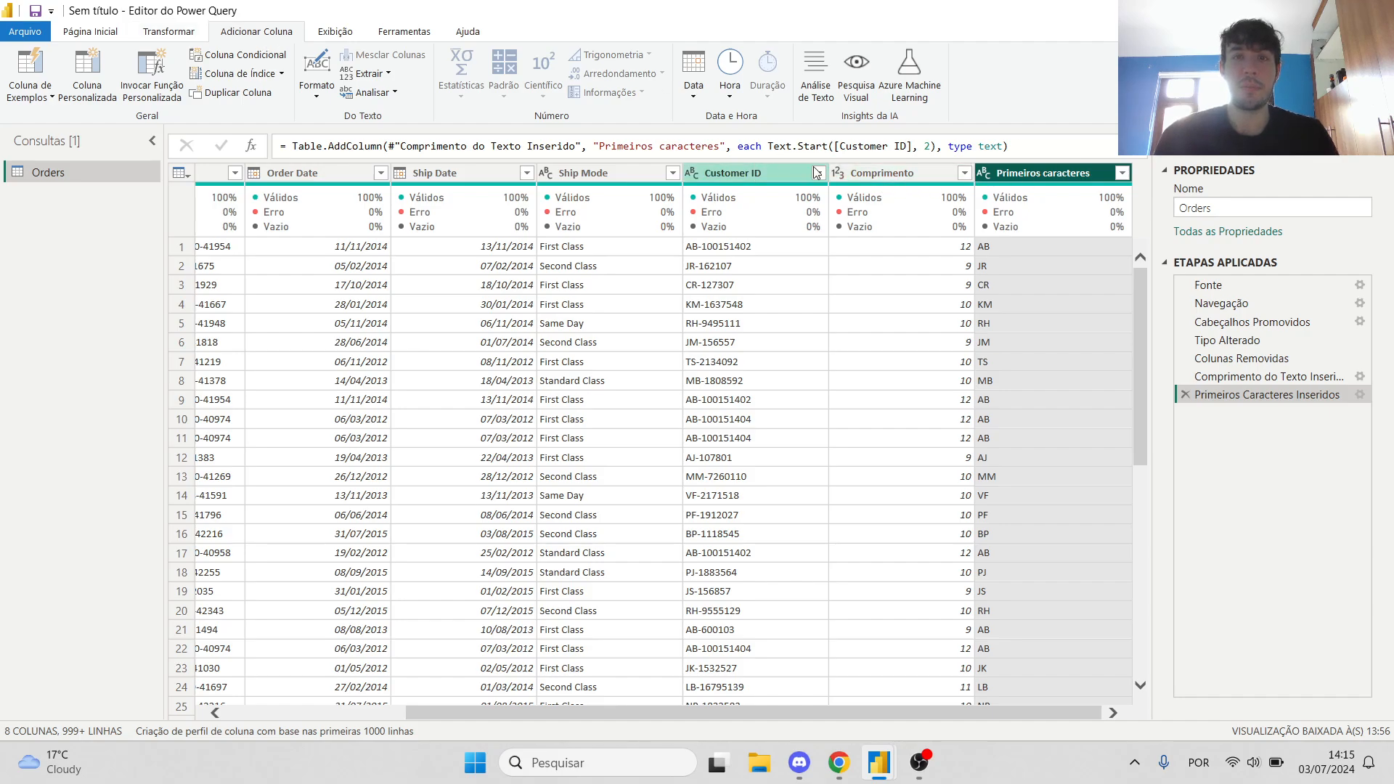
pyautogui.click(734, 172)
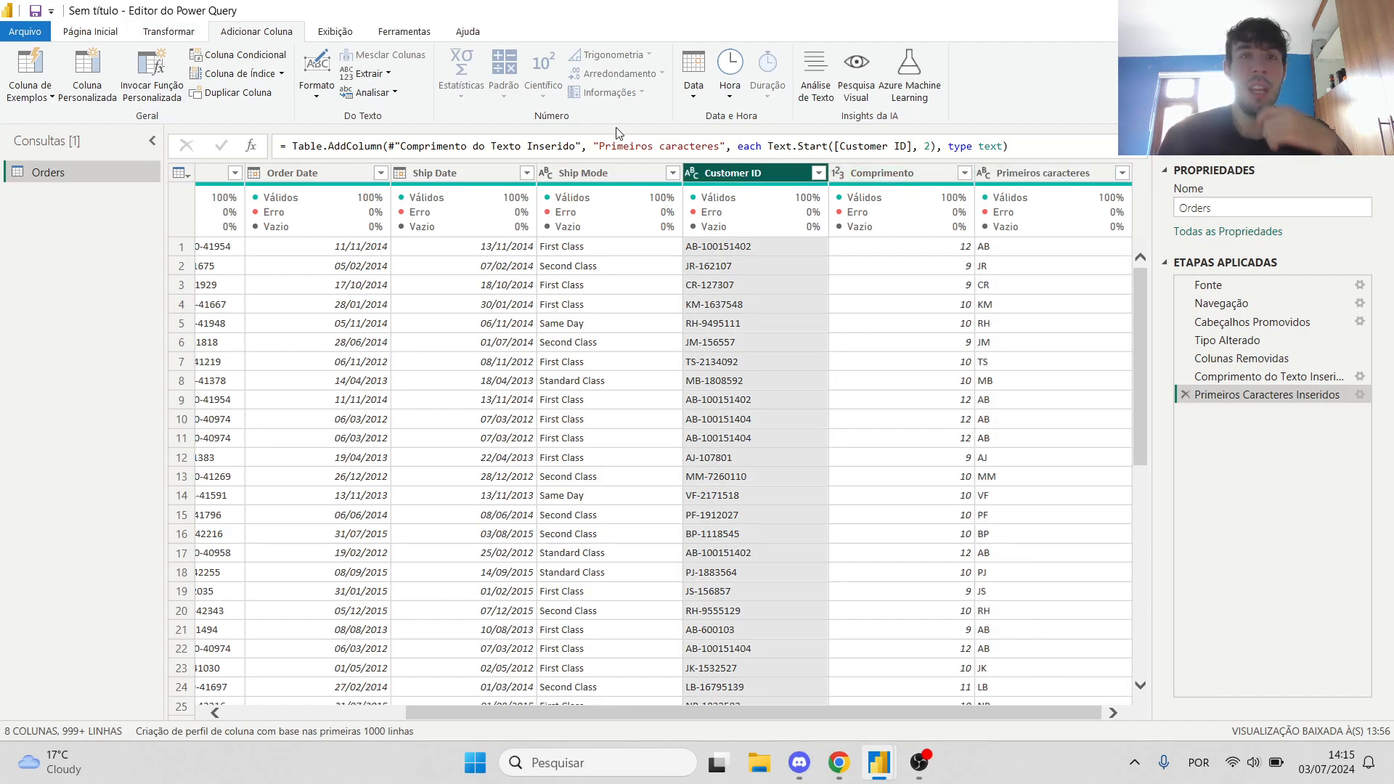
pyautogui.click(371, 74)
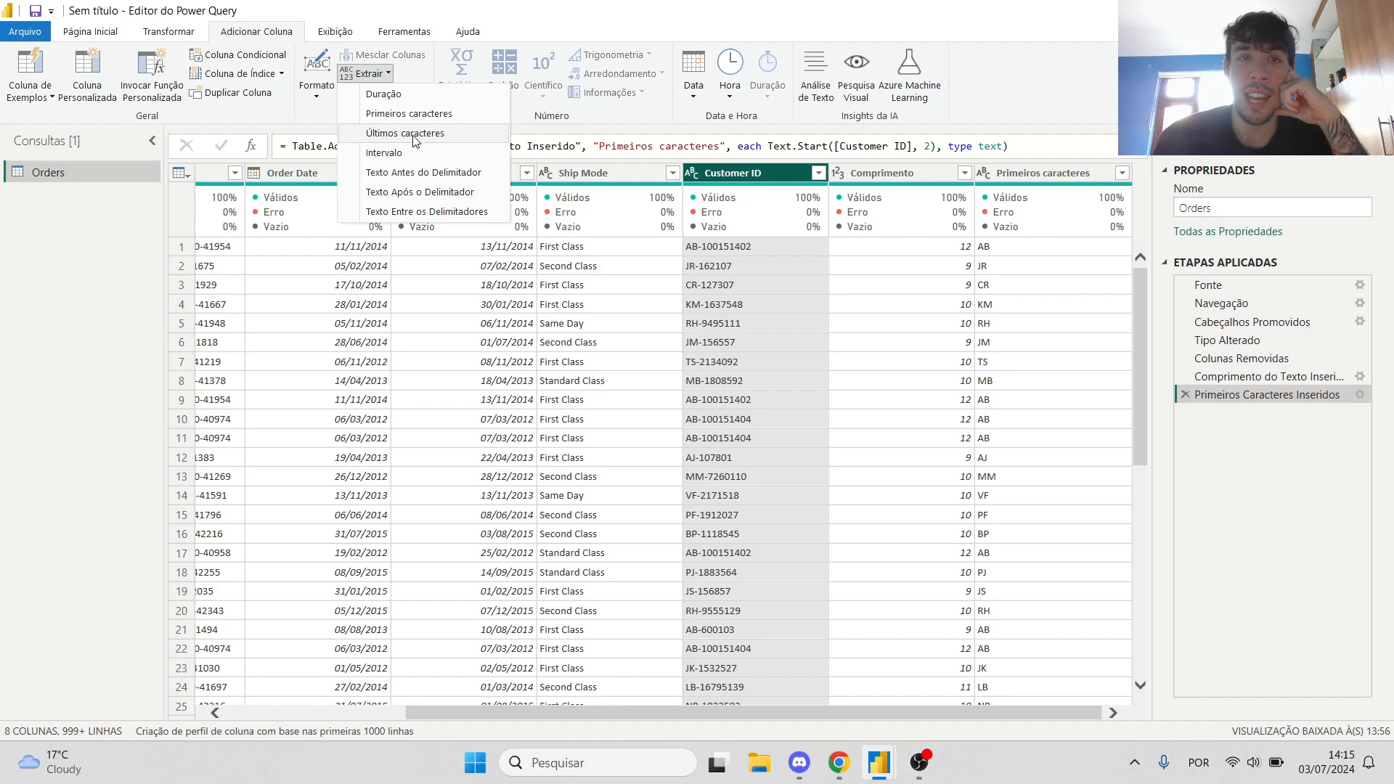
pyautogui.click(412, 134)
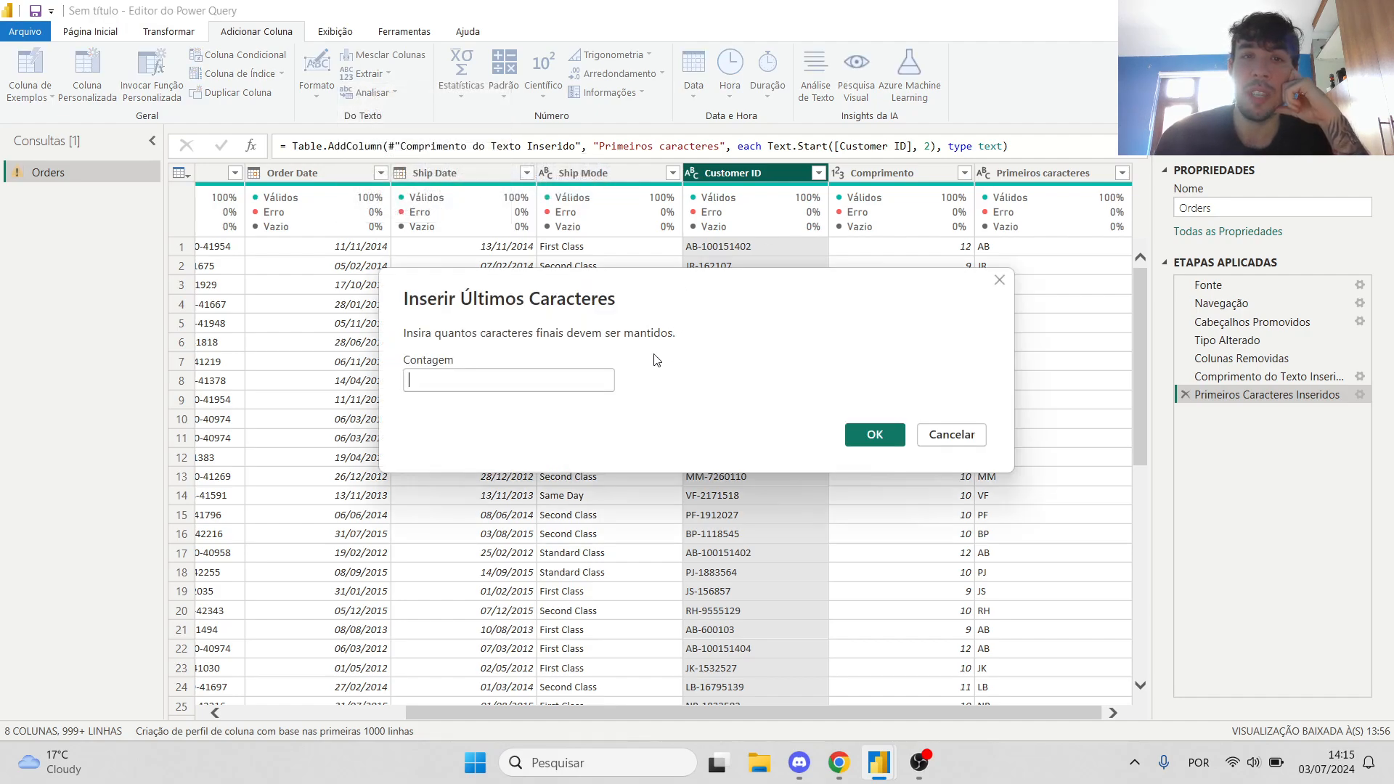
pyautogui.write('2')
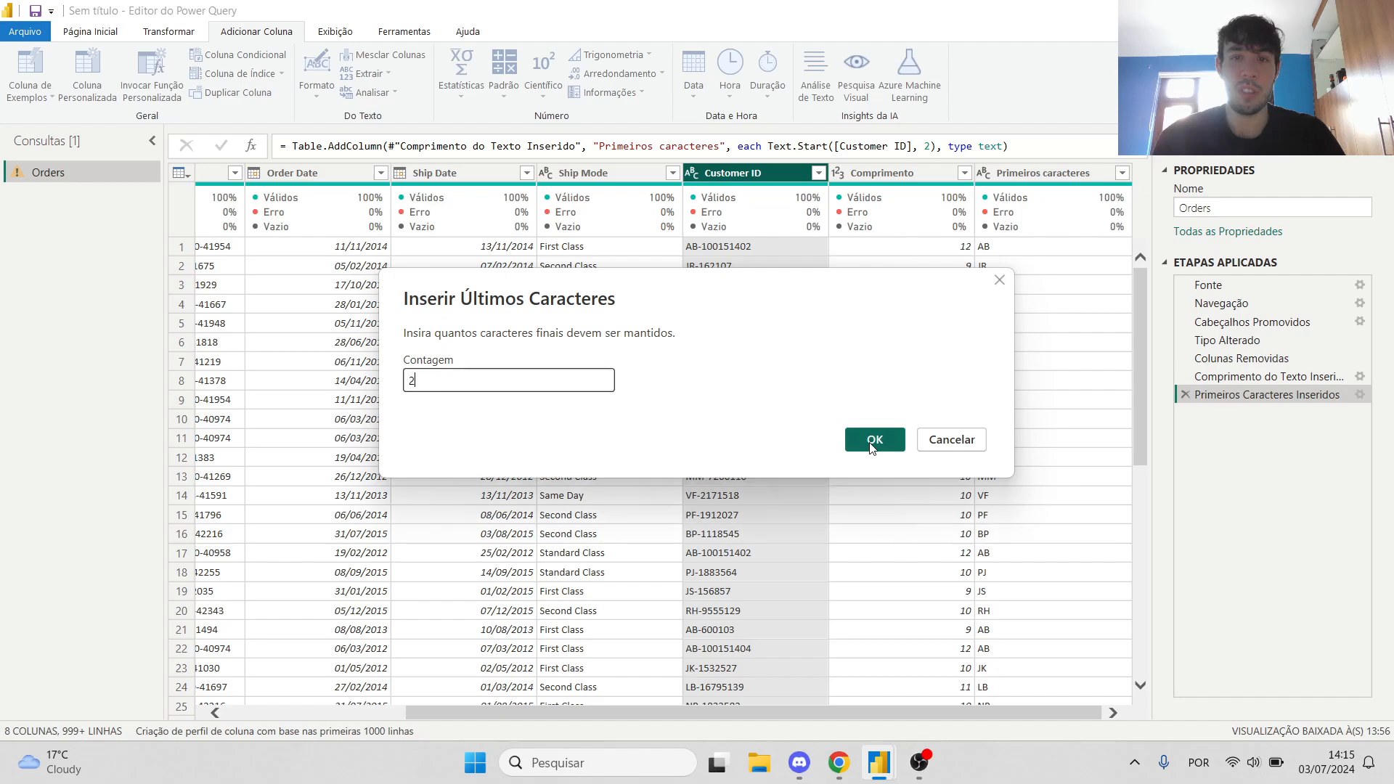
pyautogui.click(875, 436)
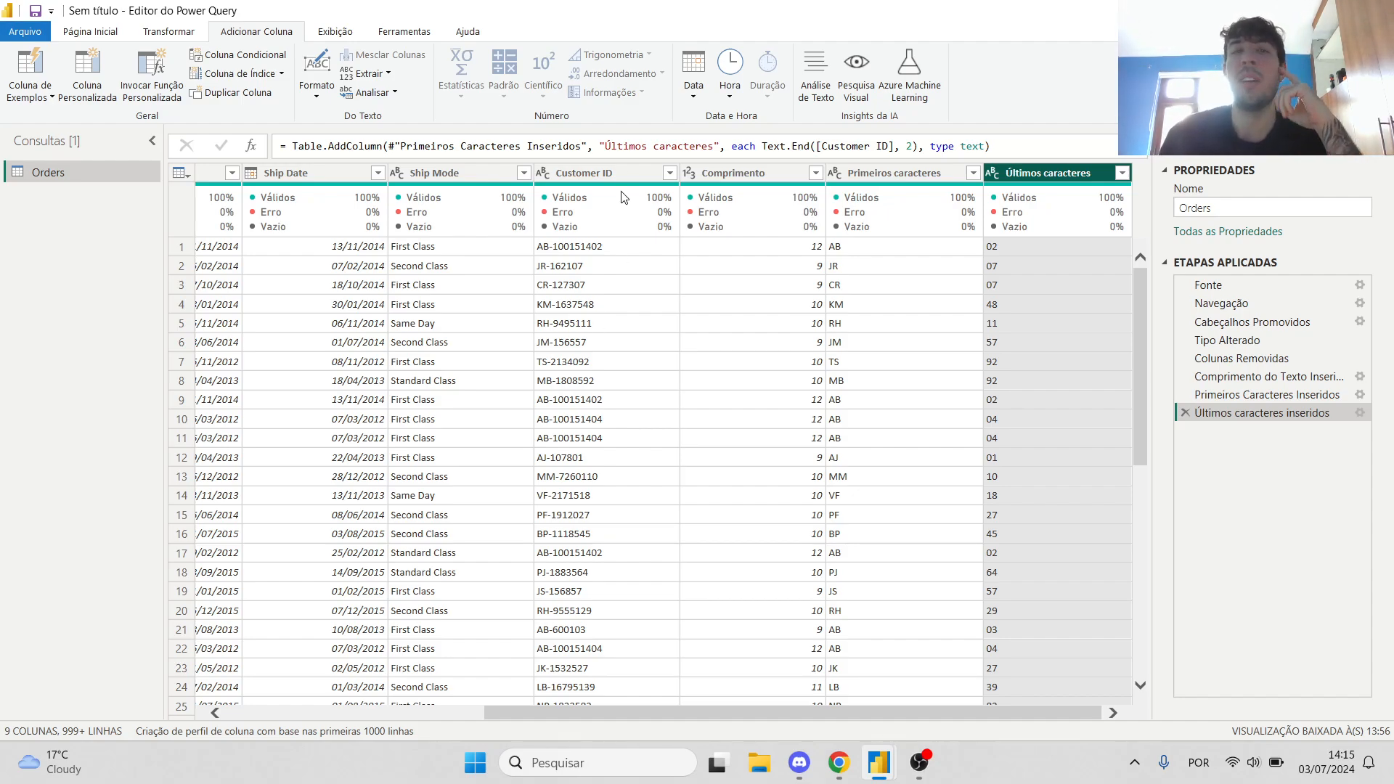
# Add a new column that extracts a text range from Customer ID, with starting index 3 and 10 characters
pyautogui.click(603, 176)
pyautogui.click(377, 90)
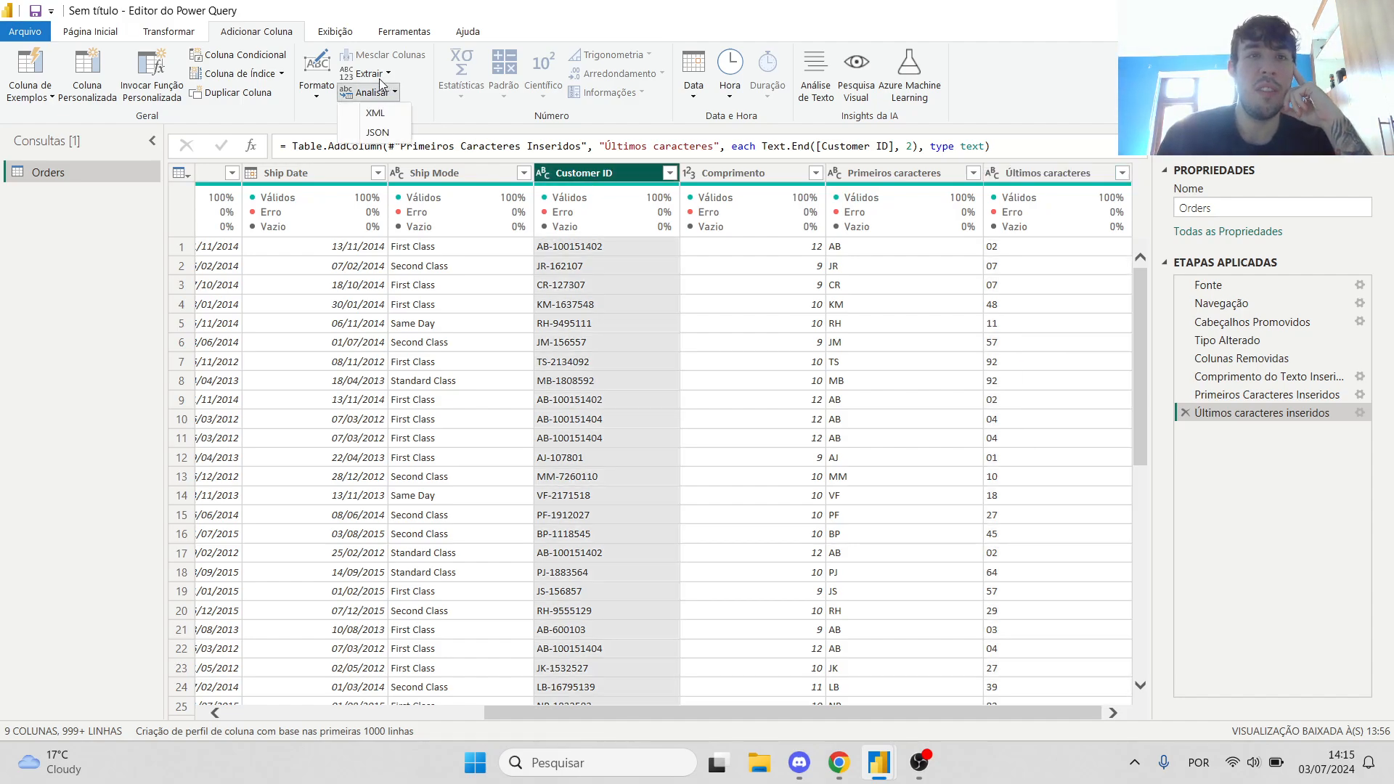
pyautogui.click(379, 74)
pyautogui.click(413, 156)
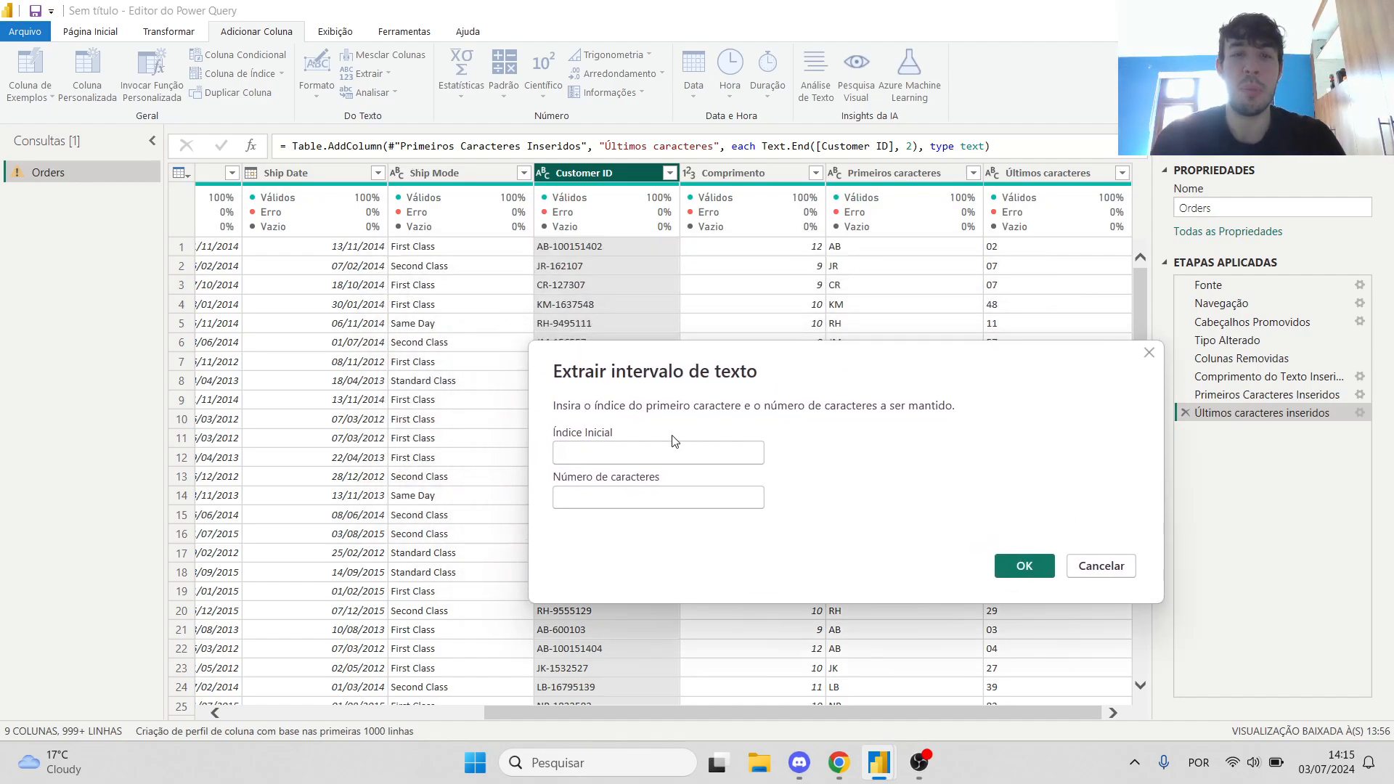
pyautogui.write('3')
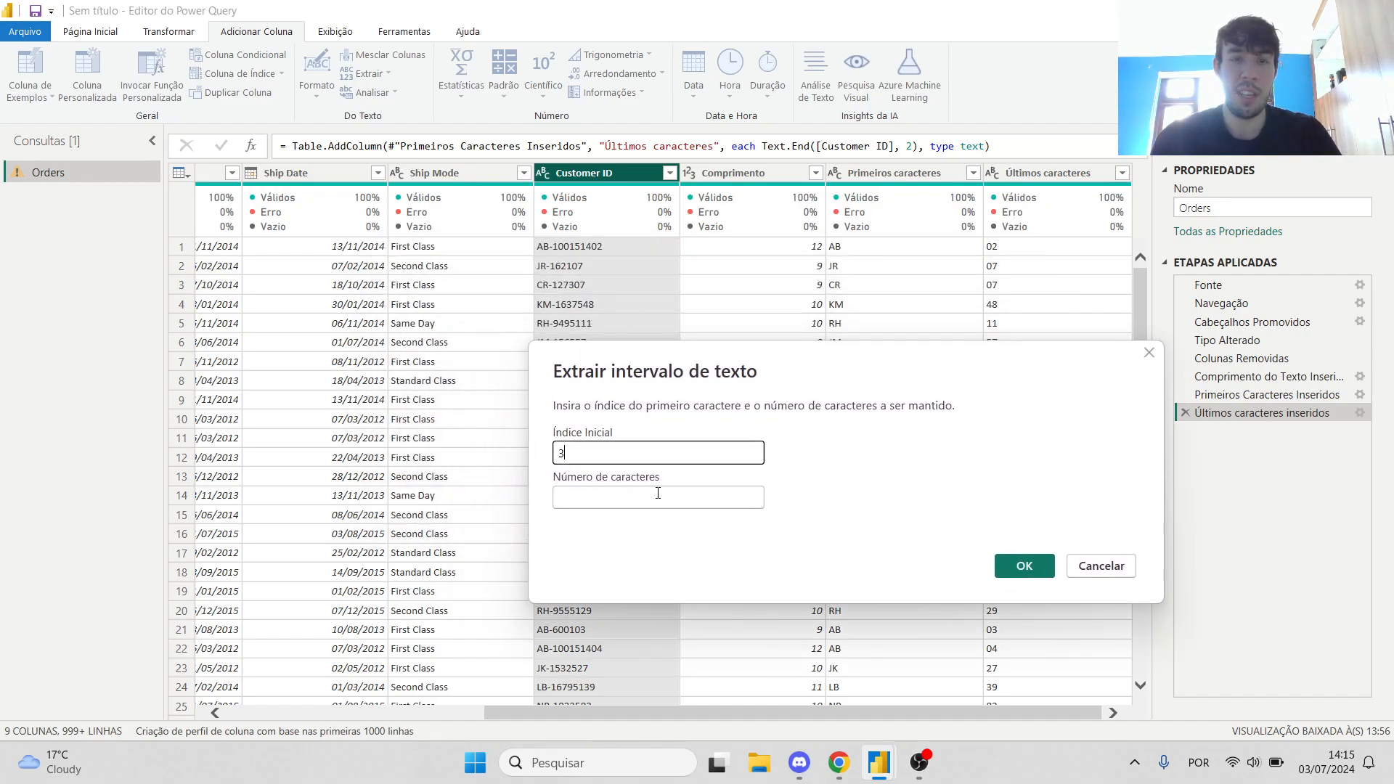
pyautogui.click(657, 493)
pyautogui.write('10')
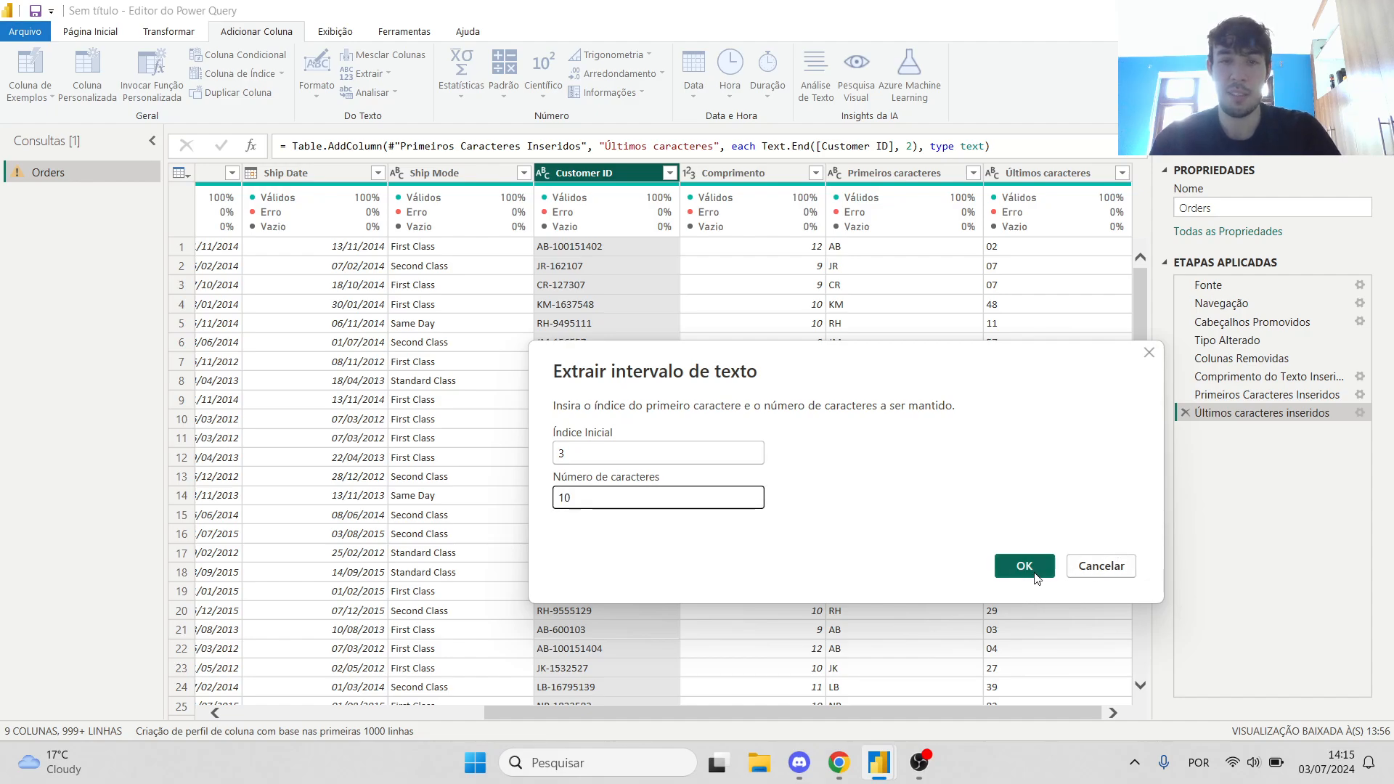
pyautogui.click(1034, 573)
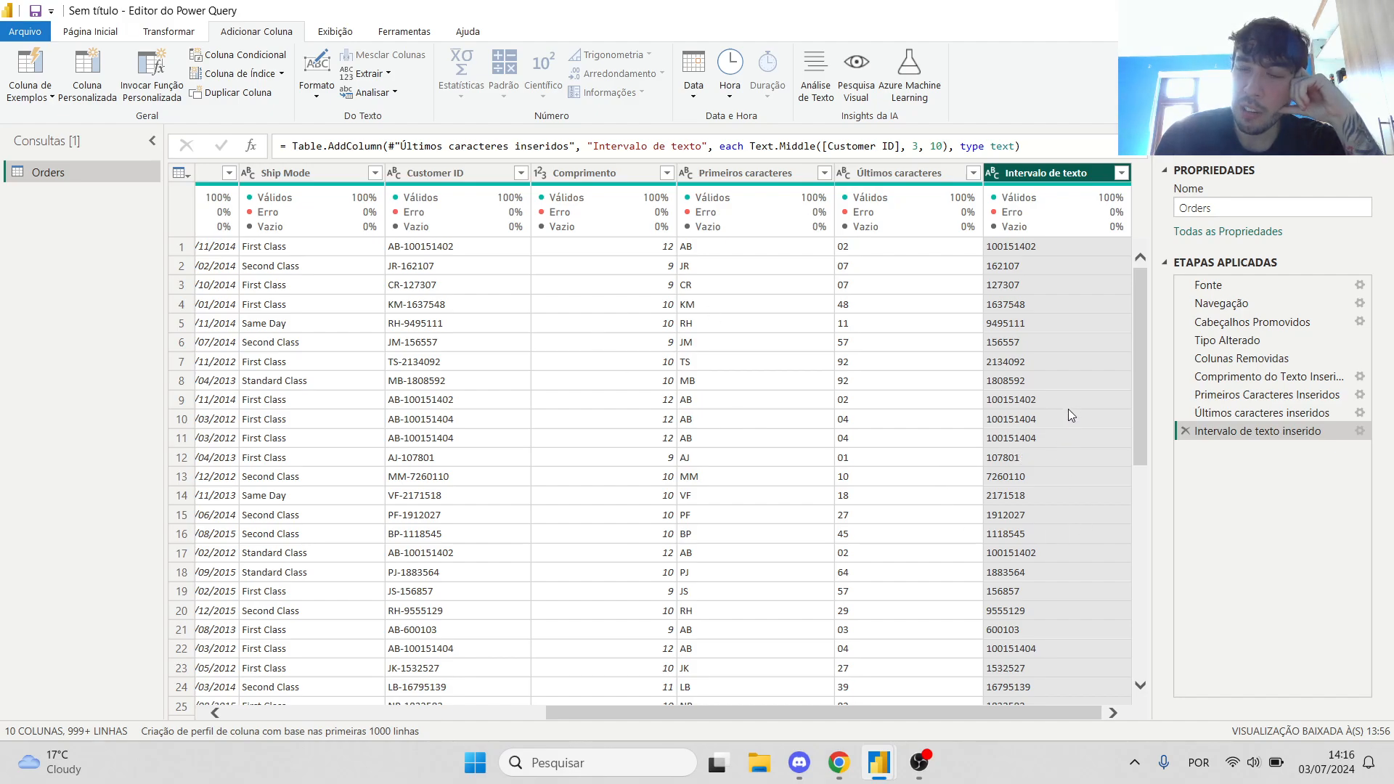
# Review the Comprimento, Primeiros caracteres, Últimos caracteres and Intervalo de texto columns against the Customer ID values
pyautogui.click(397, 72)
pyautogui.click(1016, 107)
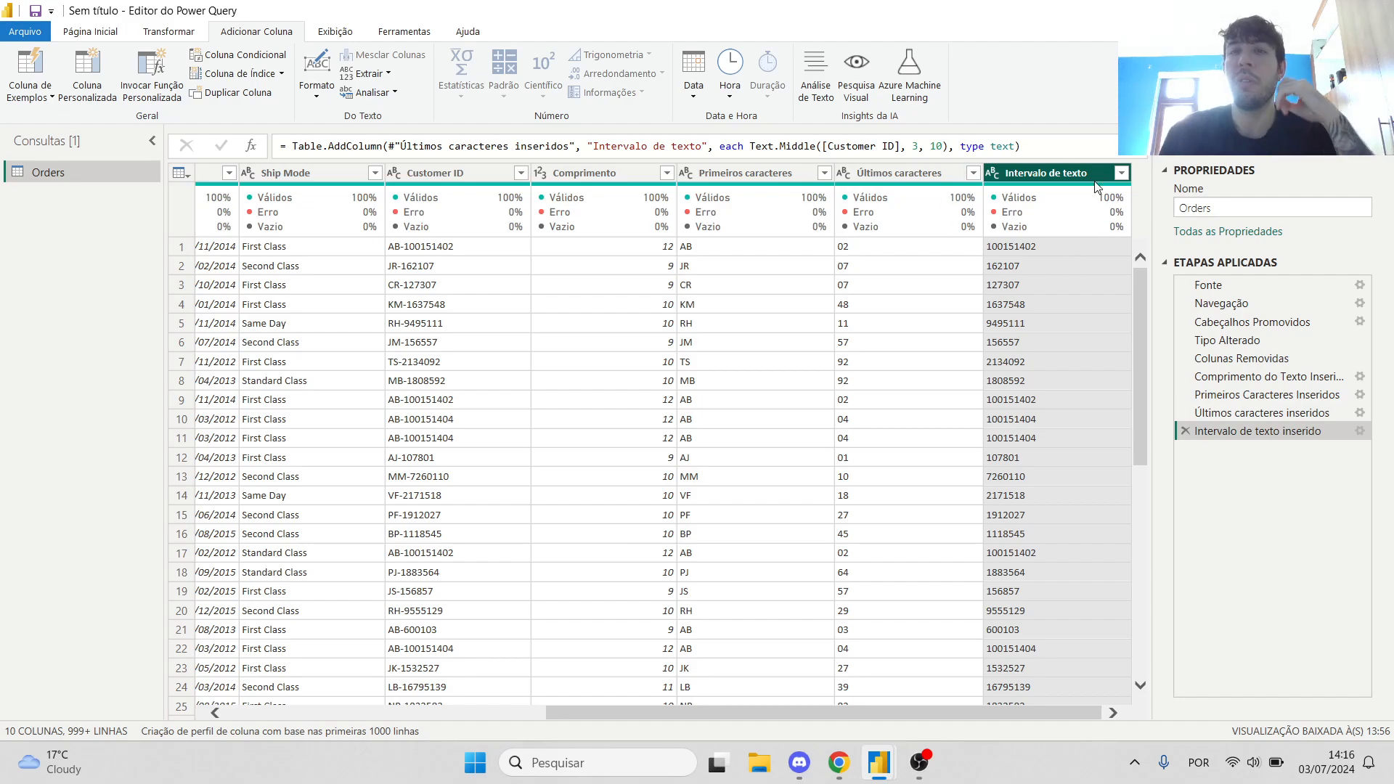
pyautogui.click(593, 263)
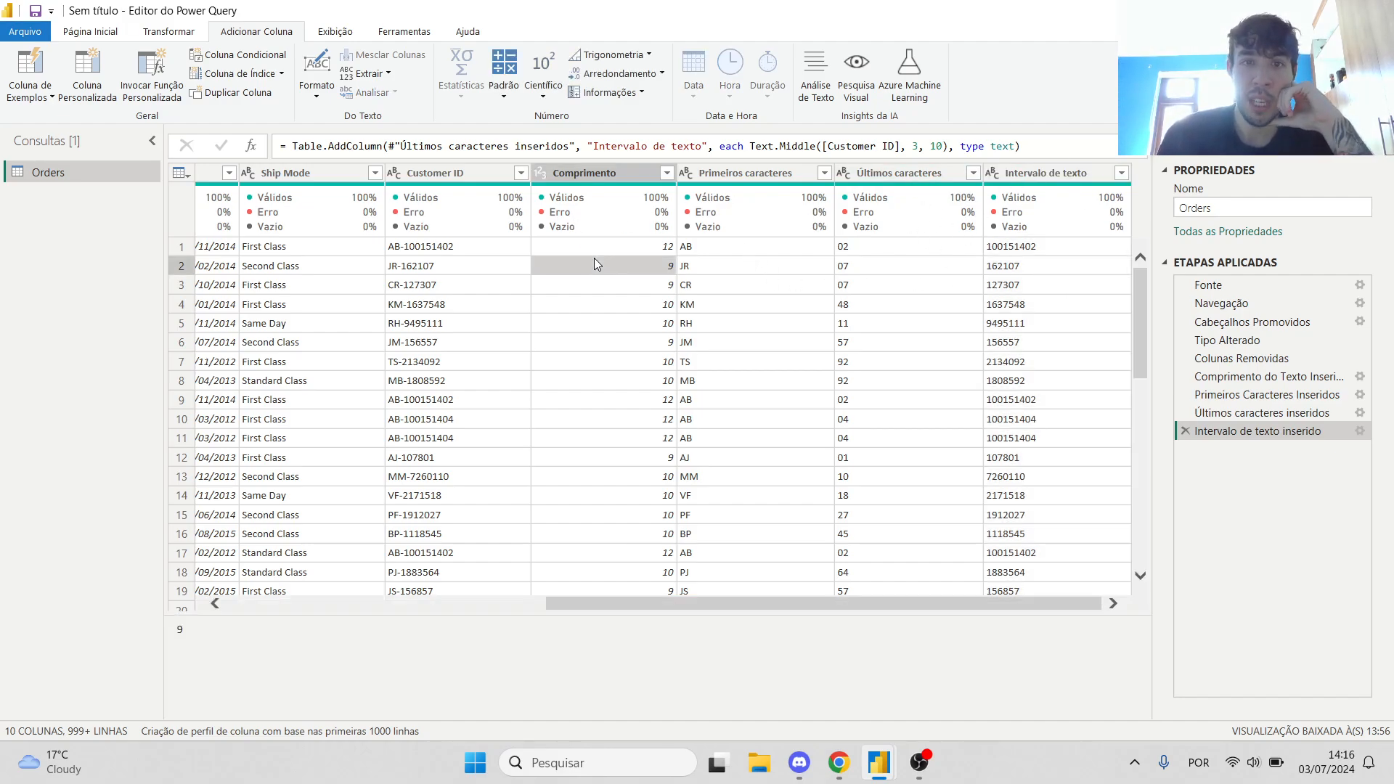
pyautogui.click(581, 172)
pyautogui.click(726, 180)
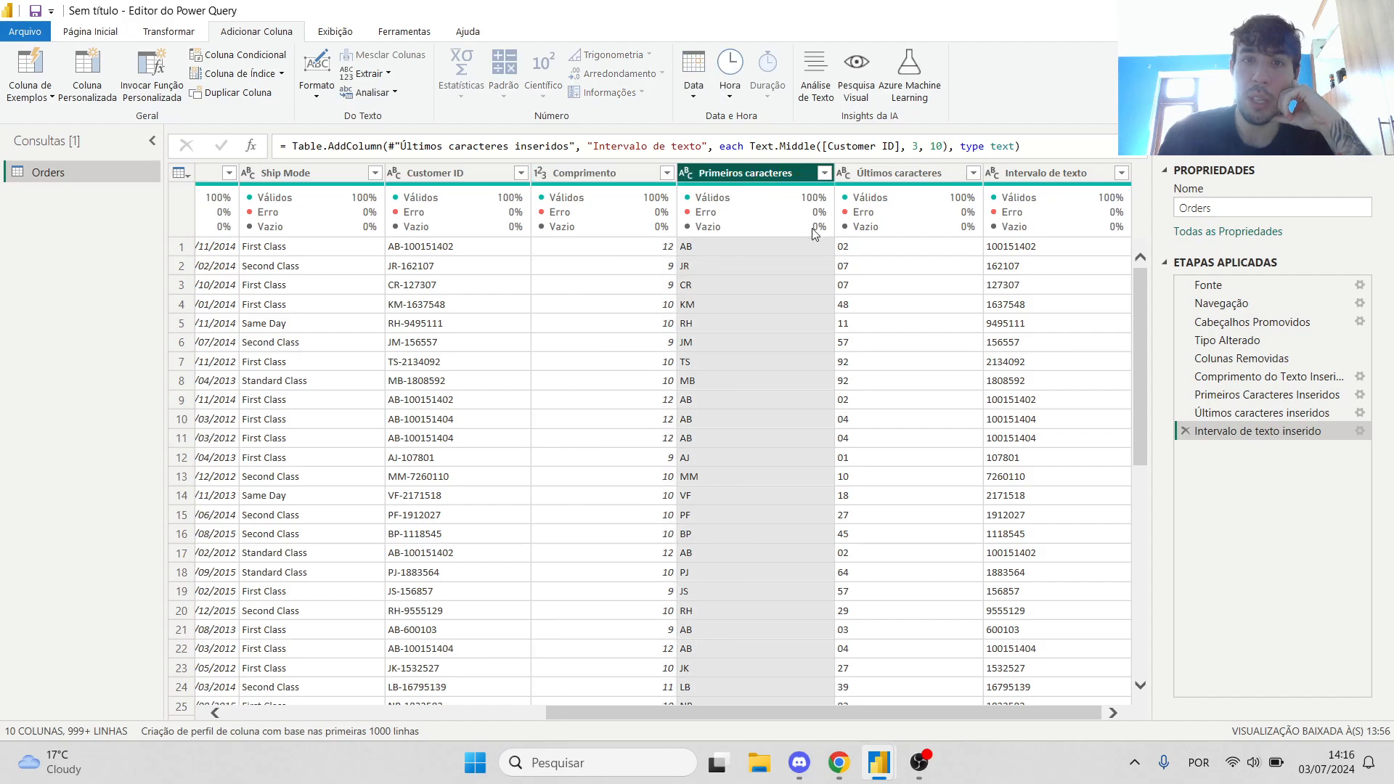
pyautogui.click(928, 172)
pyautogui.click(1079, 174)
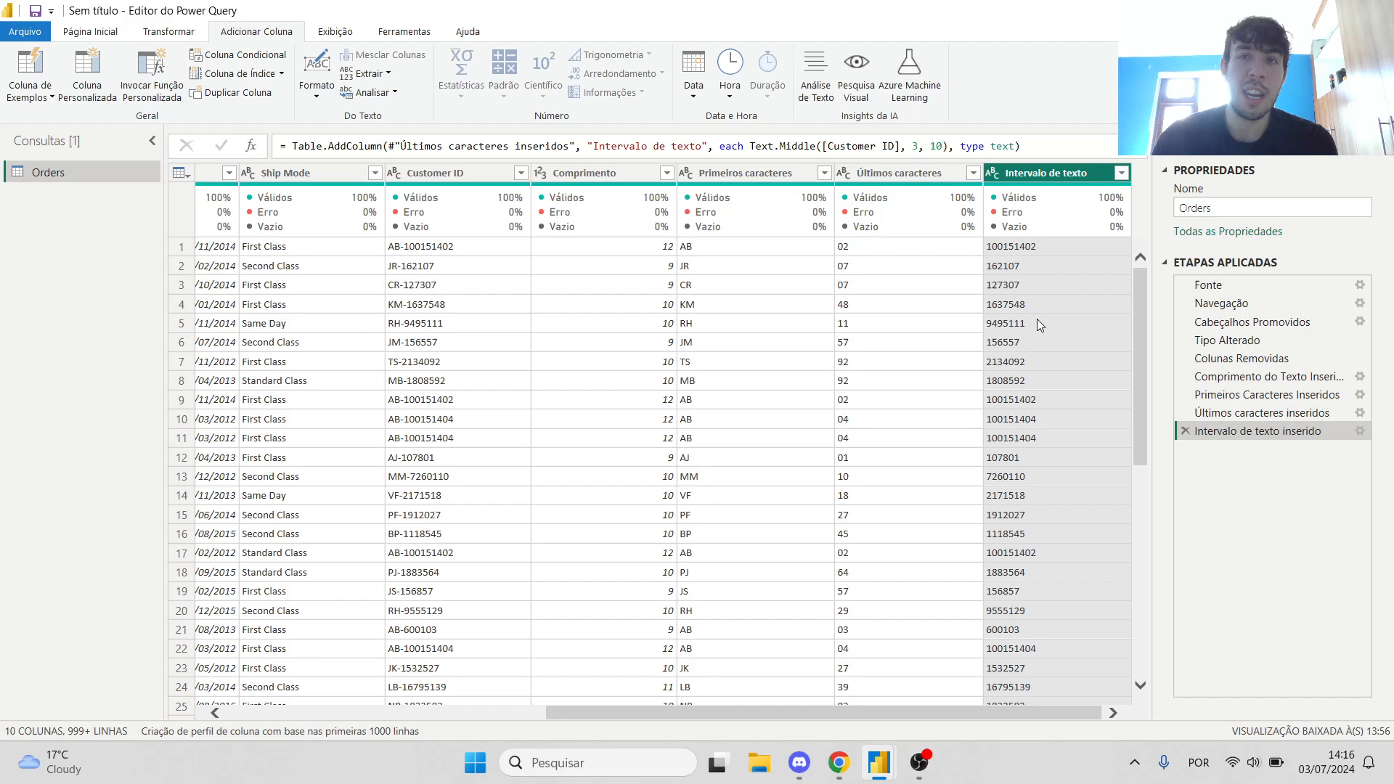
pyautogui.click(590, 173)
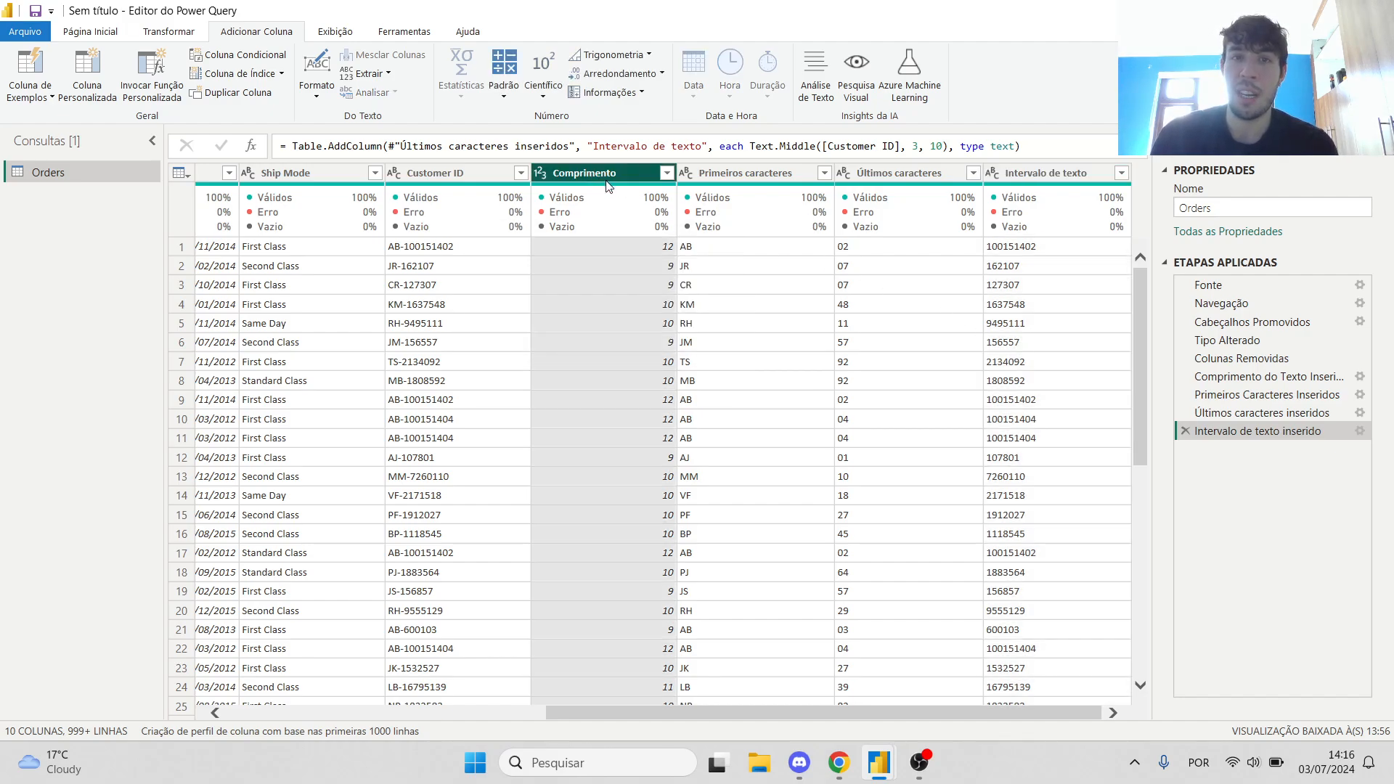
pyautogui.click(515, 152)
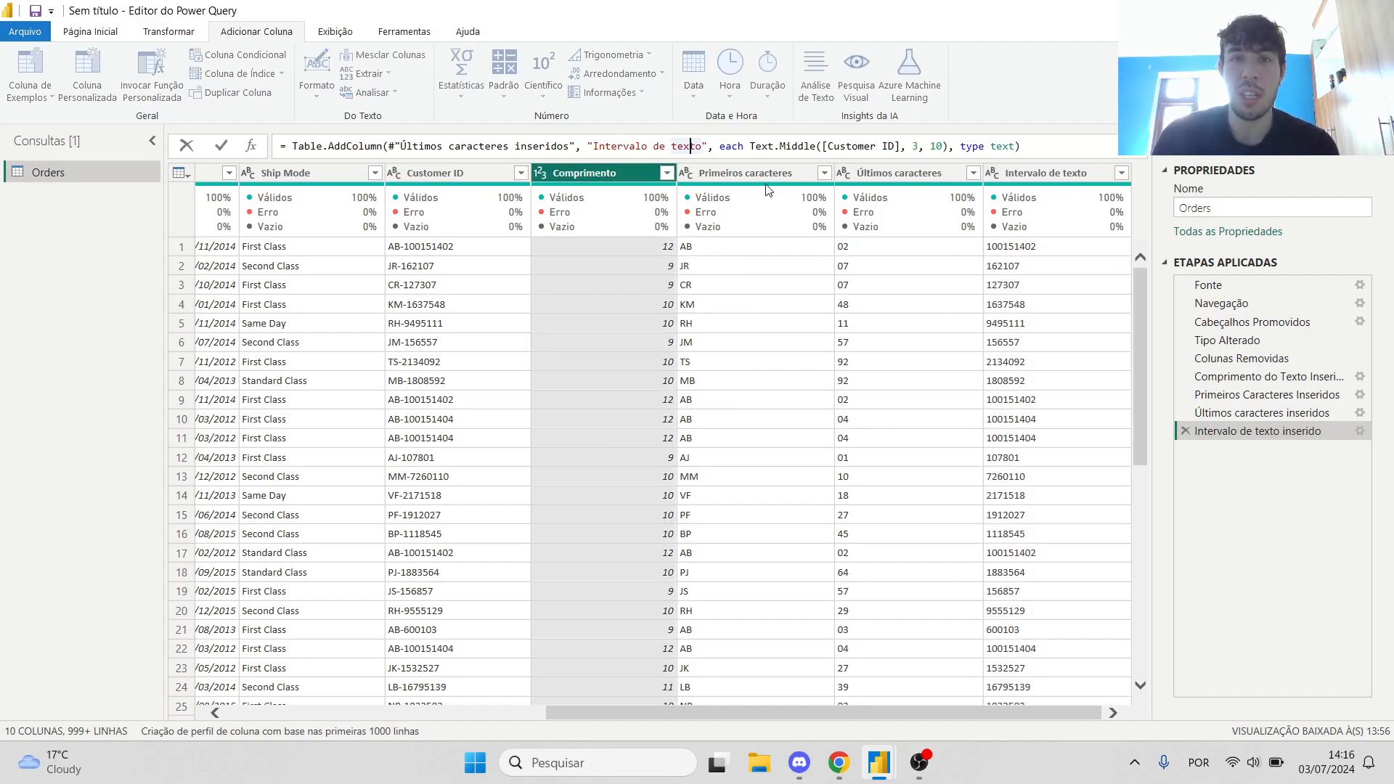
pyautogui.click(748, 173)
pyautogui.click(917, 173)
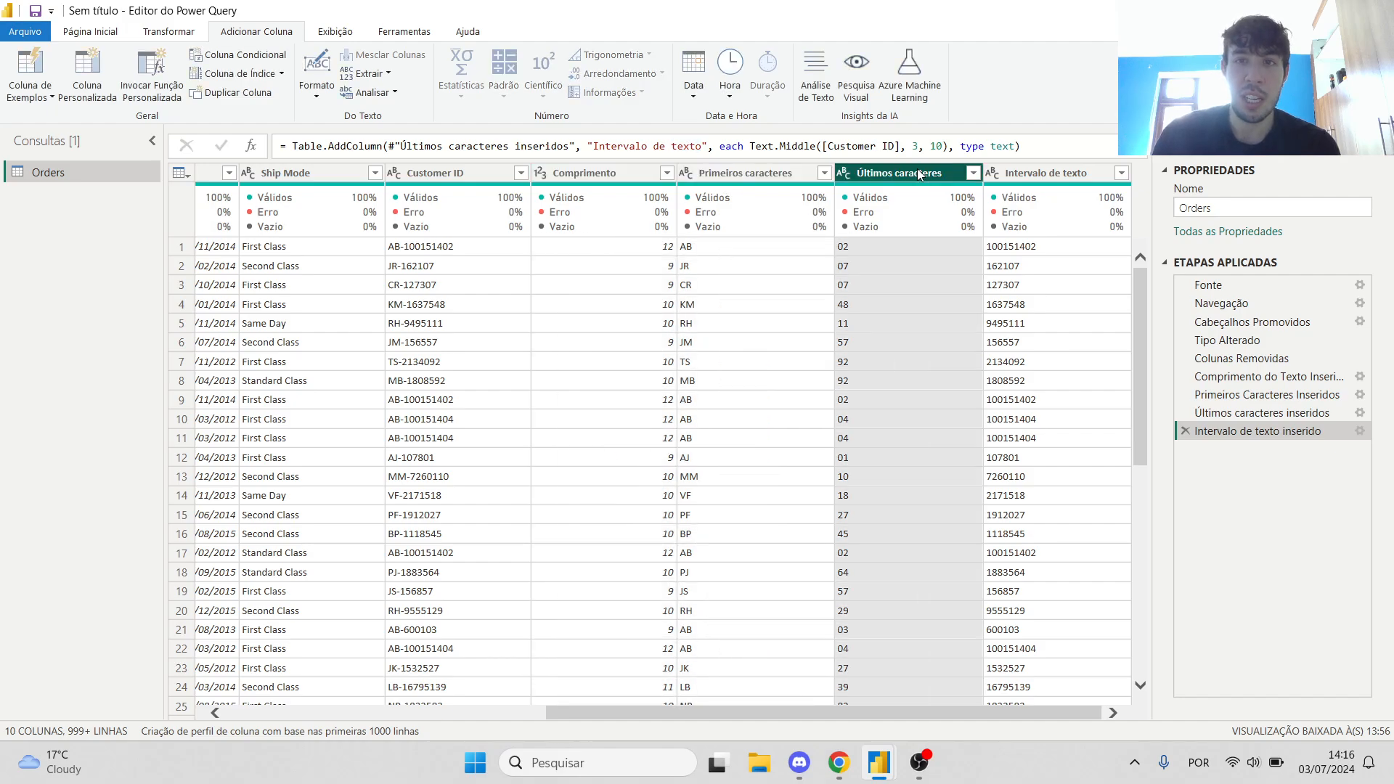
pyautogui.doubleClick(917, 172)
# Examine the formulas of the applied steps for the extracted columns, return to Intervalo de texto inserido, and check the remaining delimiter extraction options
pyautogui.click(1240, 413)
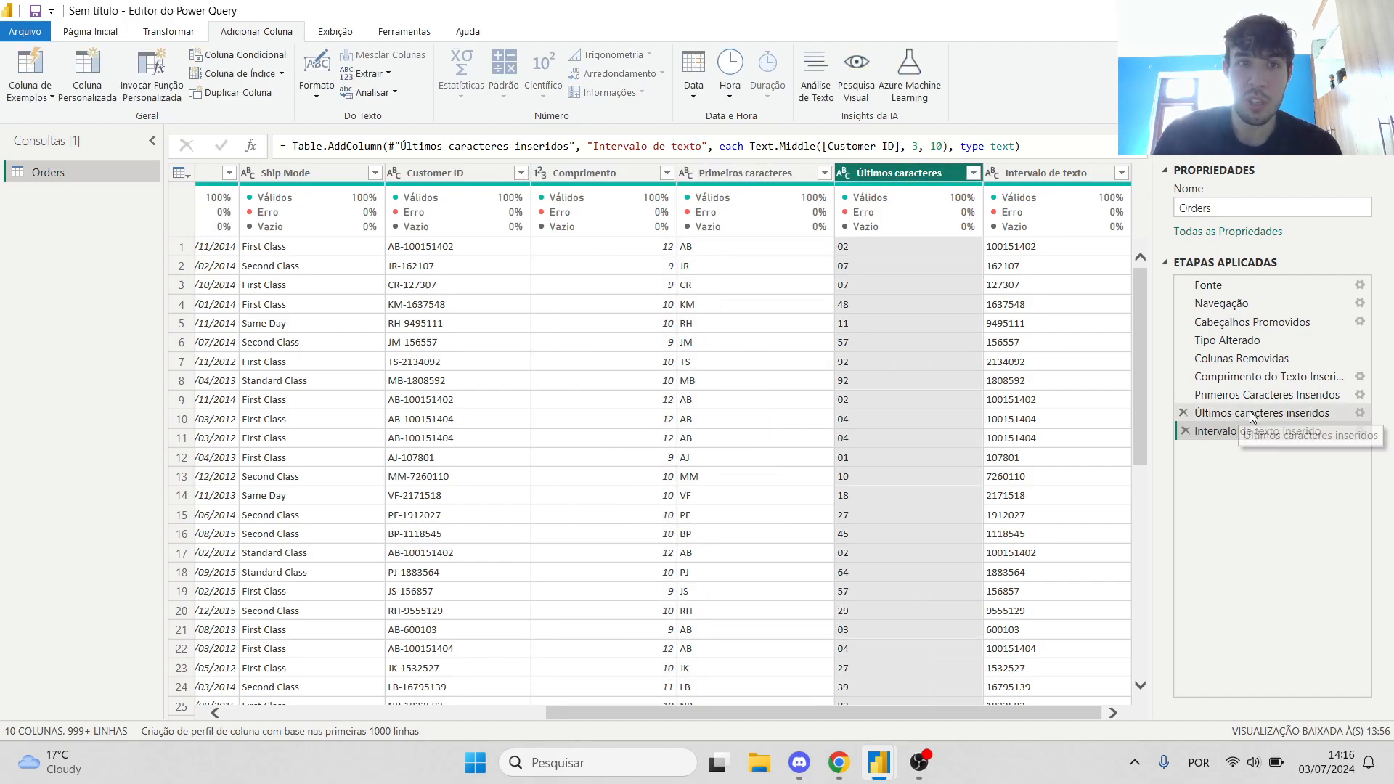
pyautogui.click(1249, 395)
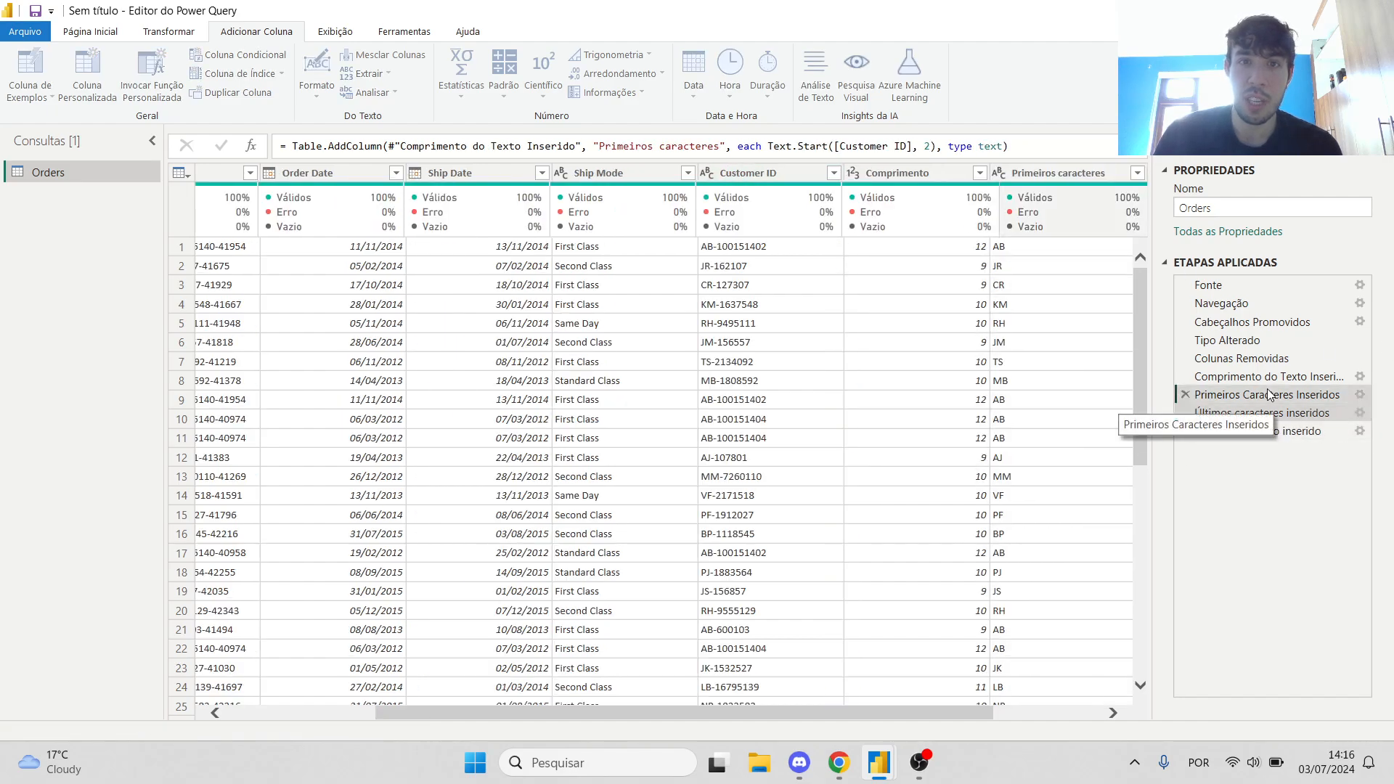
pyautogui.click(1202, 377)
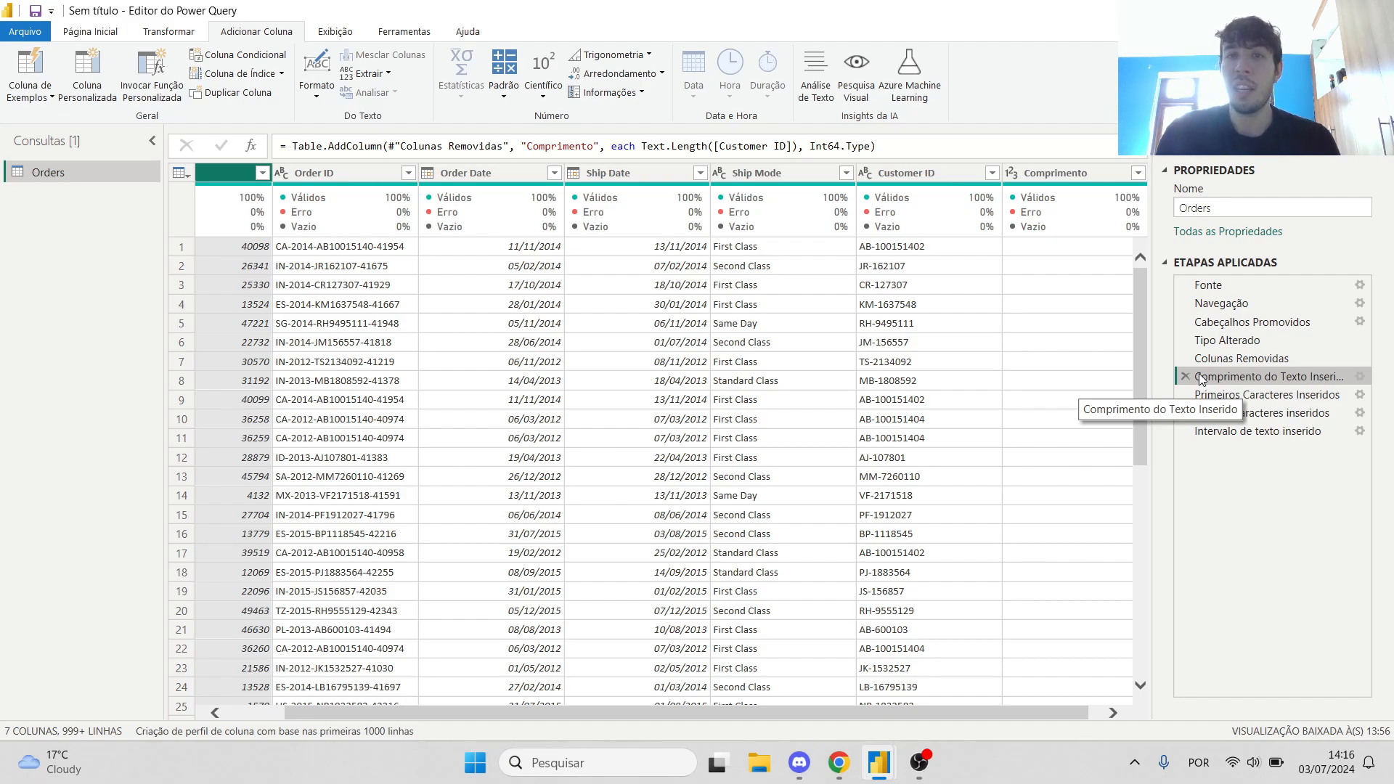
pyautogui.click(1238, 431)
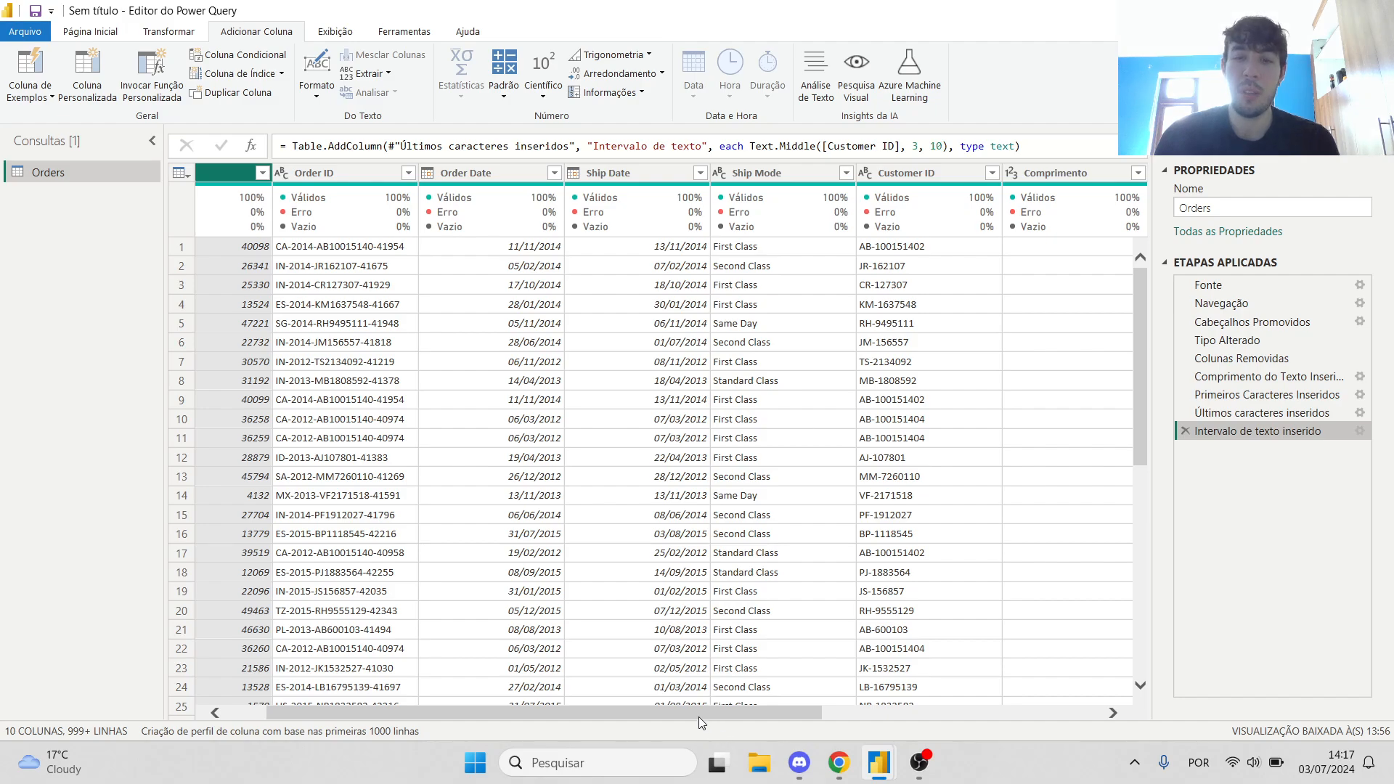
pyautogui.moveTo(698, 717); pyautogui.dragTo(956, 711)
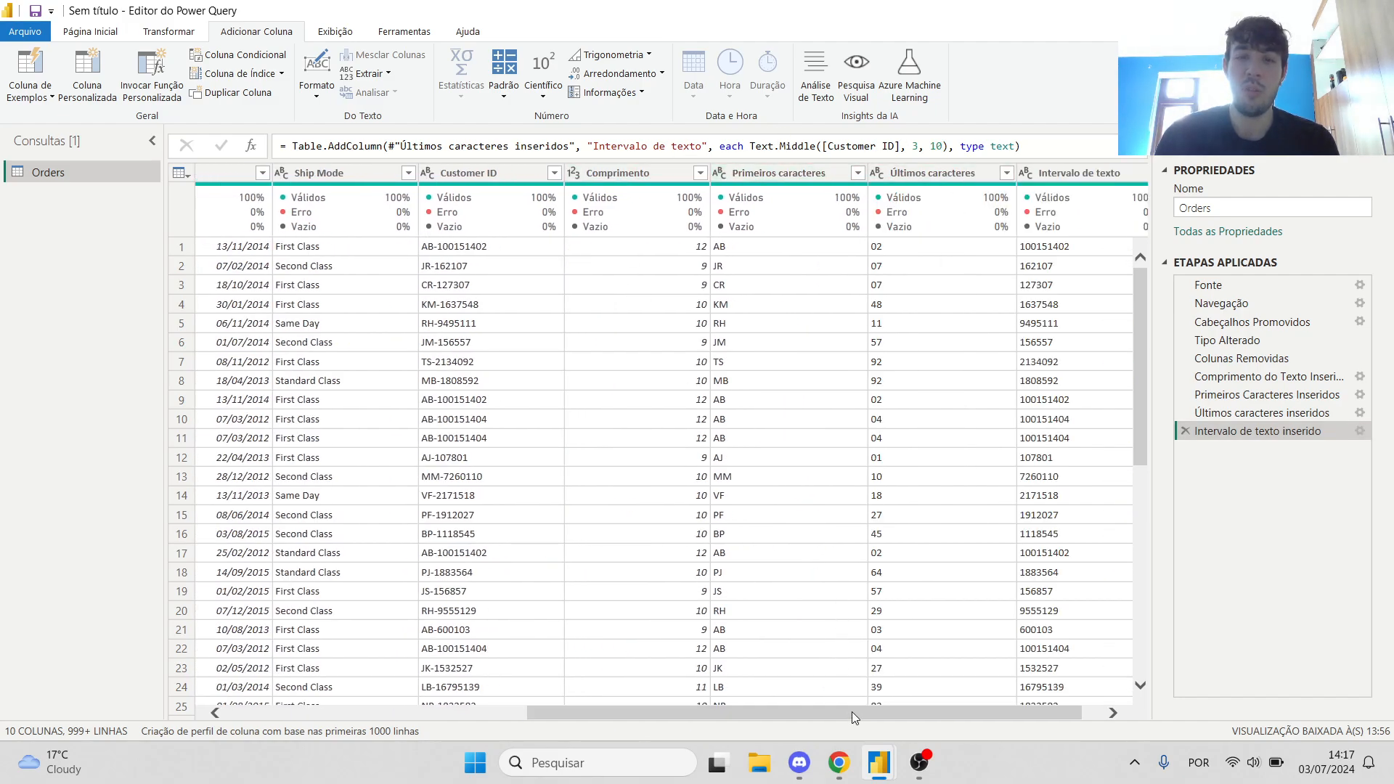
pyautogui.moveTo(854, 717); pyautogui.dragTo(925, 713)
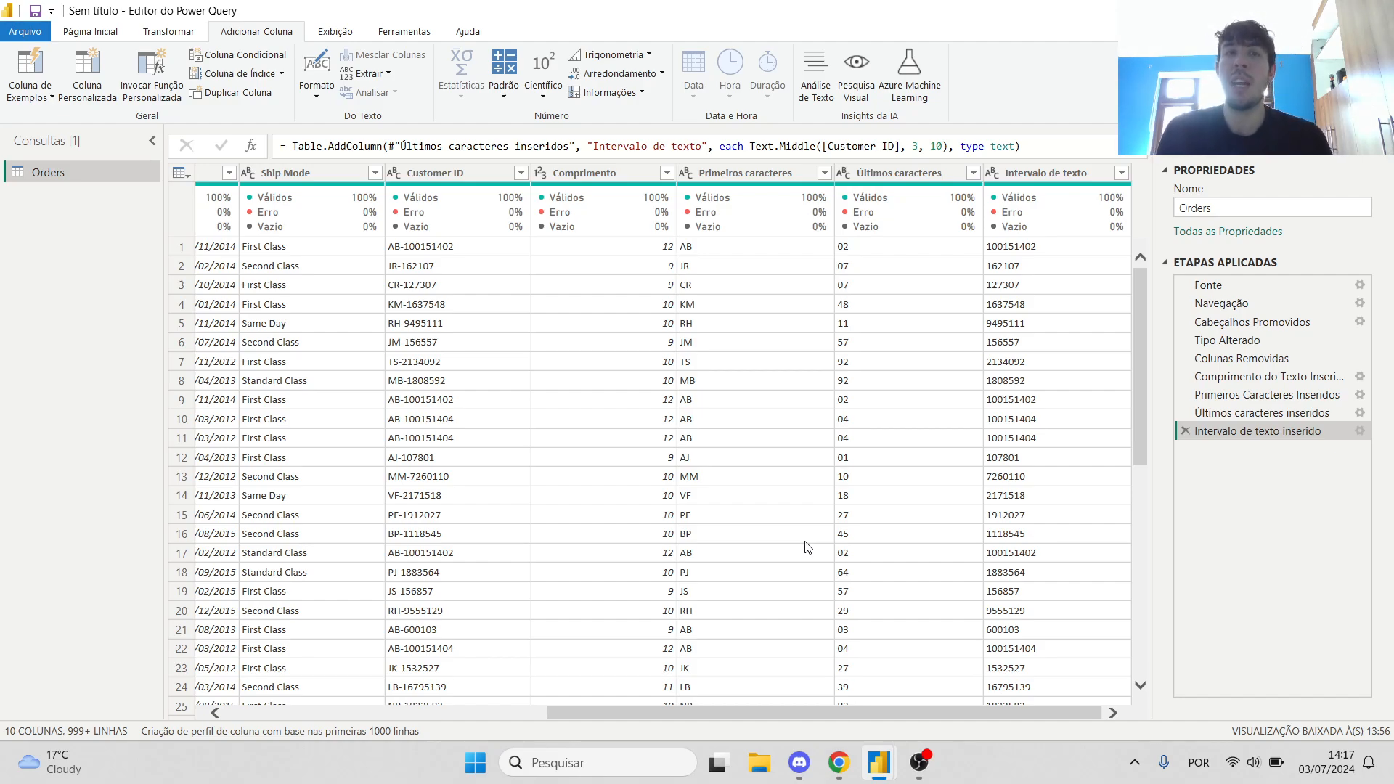
pyautogui.click(369, 73)
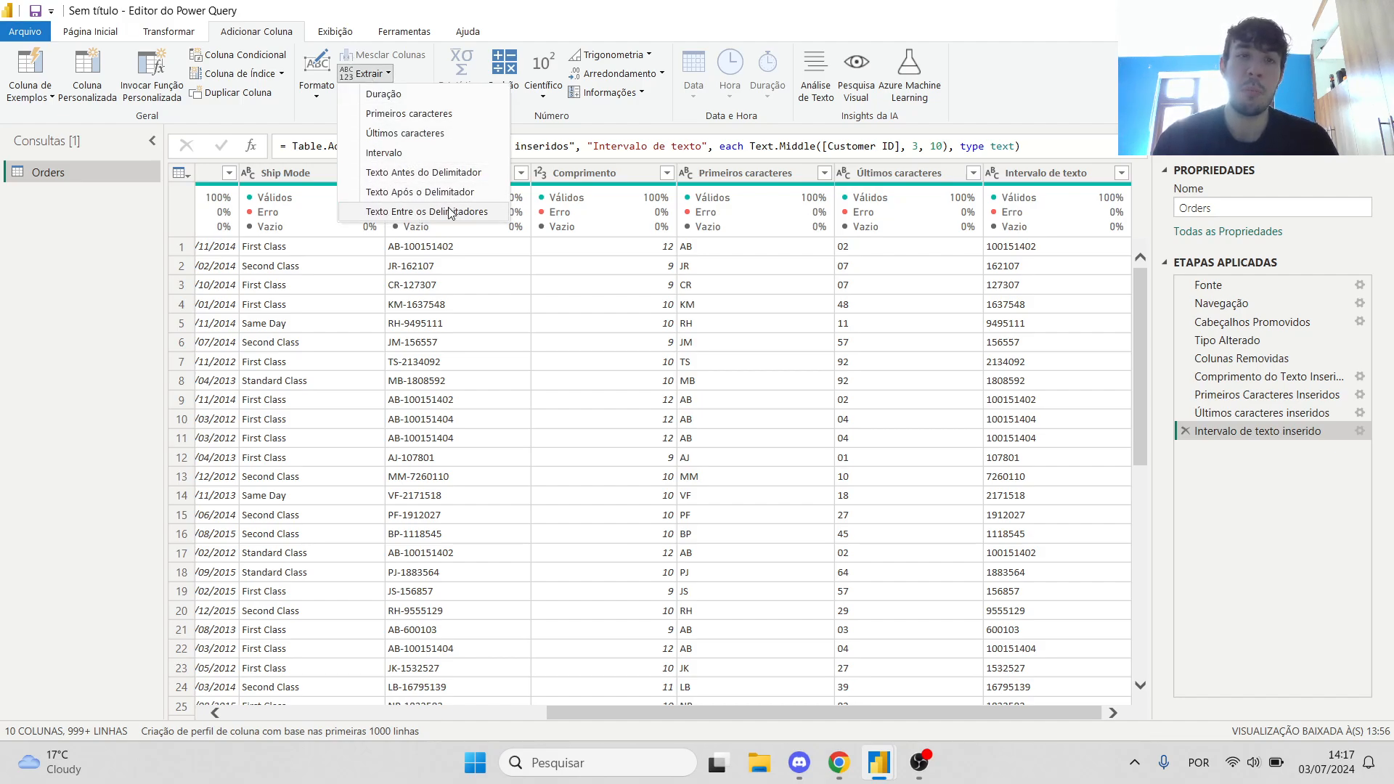
pyautogui.click(1076, 114)
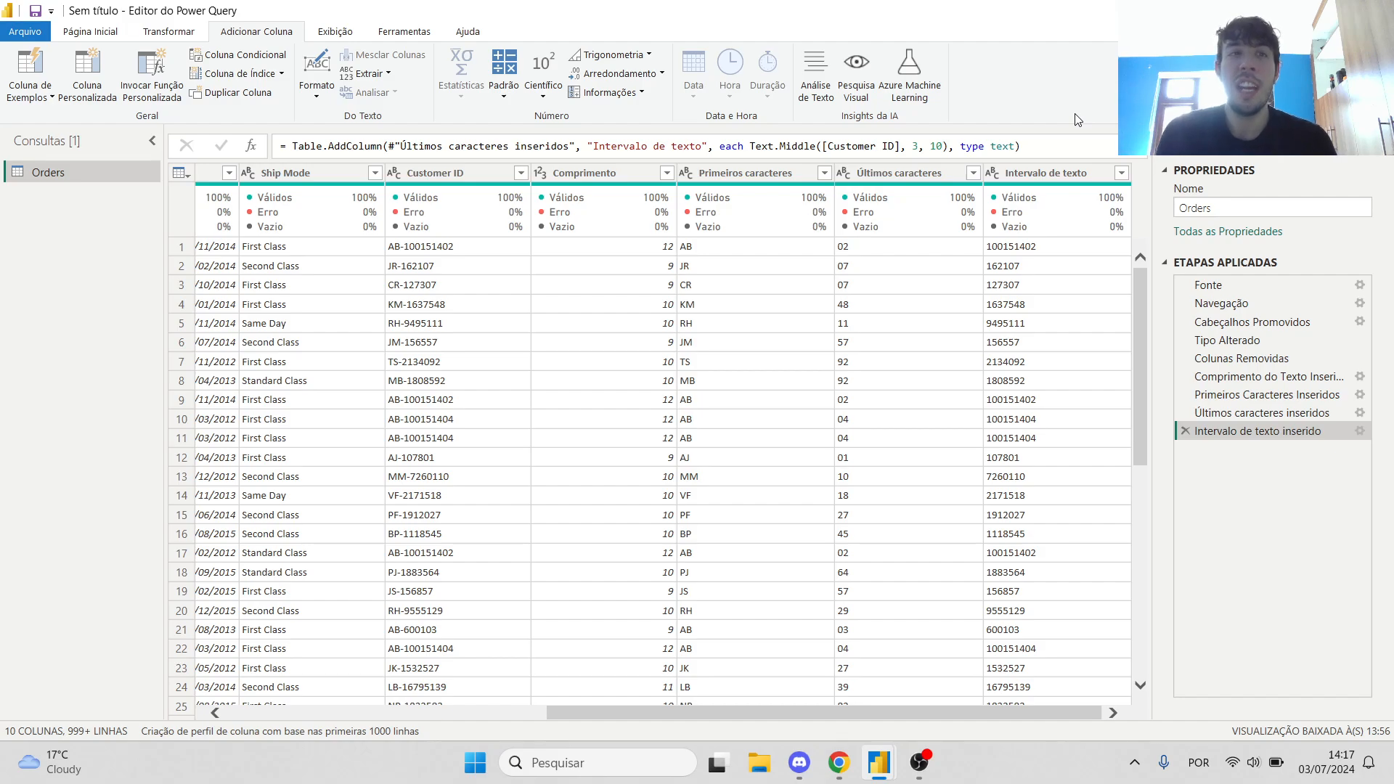